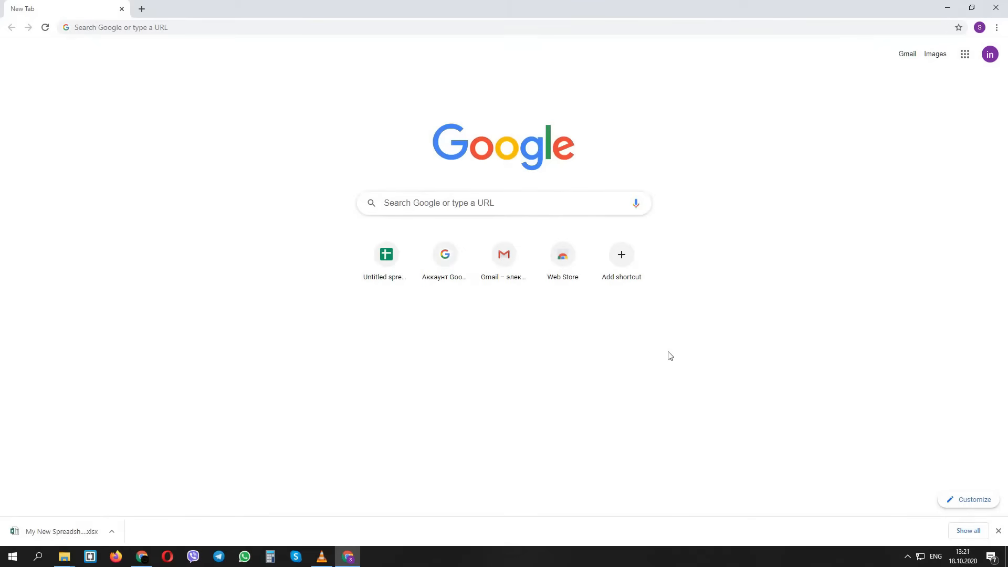
{"action": "left_click", "coordinate": [965, 54]}
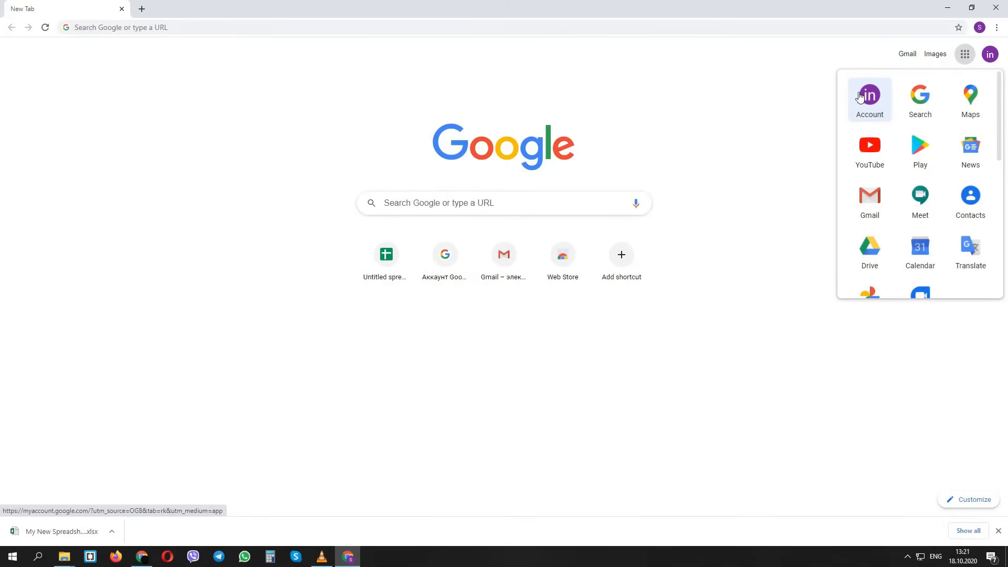
{"action": "left_click", "coordinate": [654, 105]}
{"action": "left_click", "coordinate": [208, 28]}
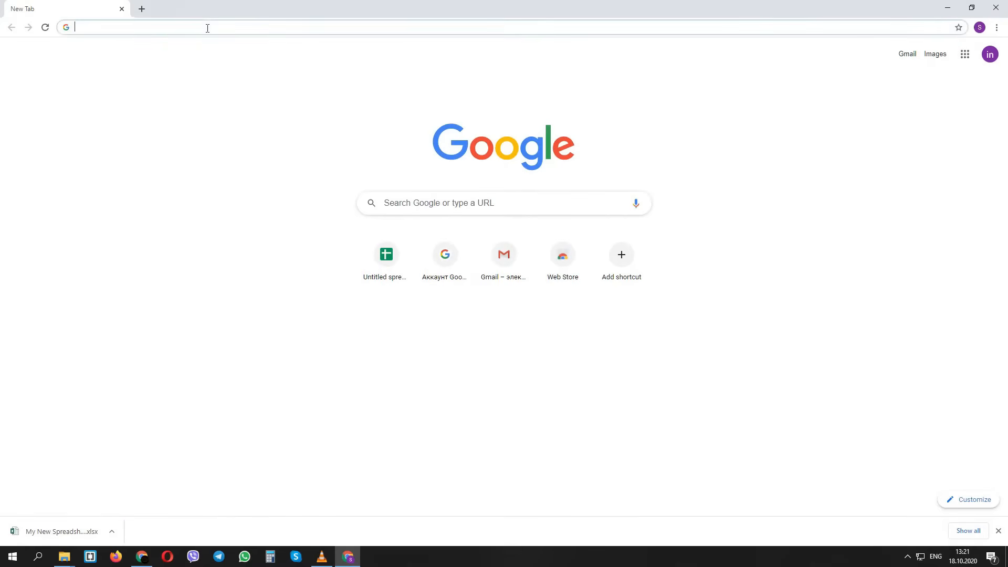
{"action": "left_click", "coordinate": [117, 93]}
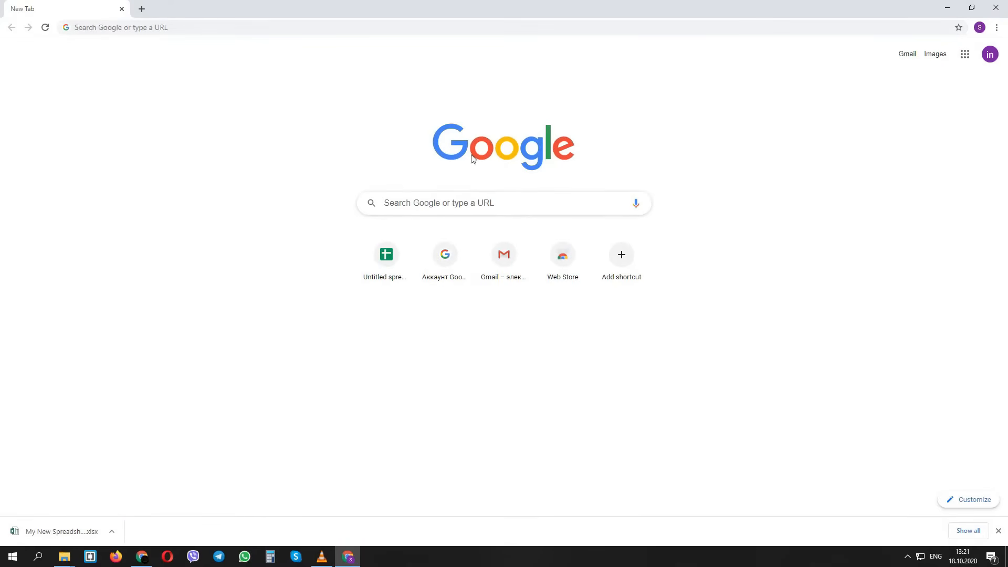
Open Google Drive from the Google apps launcher.
{"action": "left_click", "coordinate": [971, 57]}
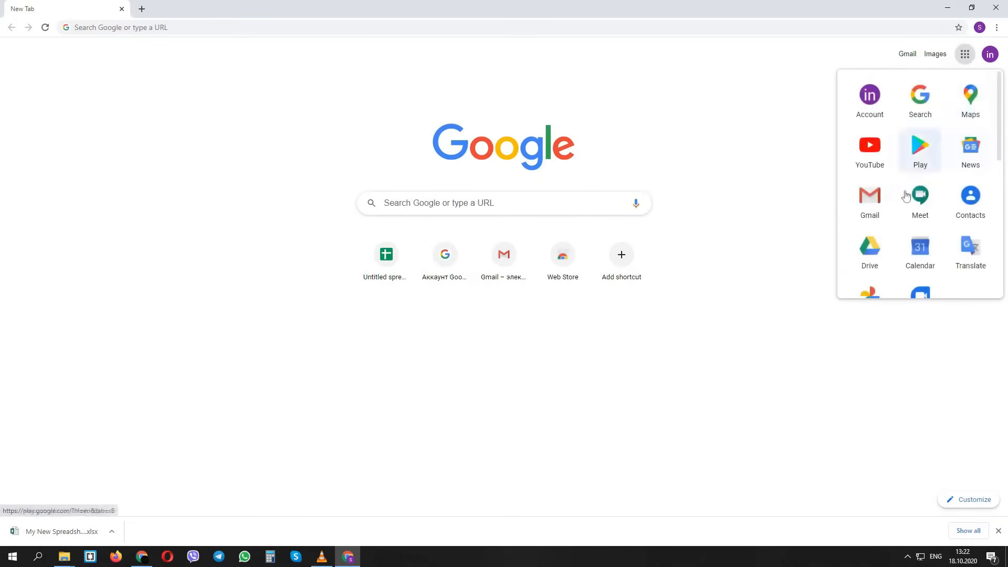
{"action": "scroll", "coordinate": [901, 231], "scroll_direction": "down", "scroll_amount": 3}
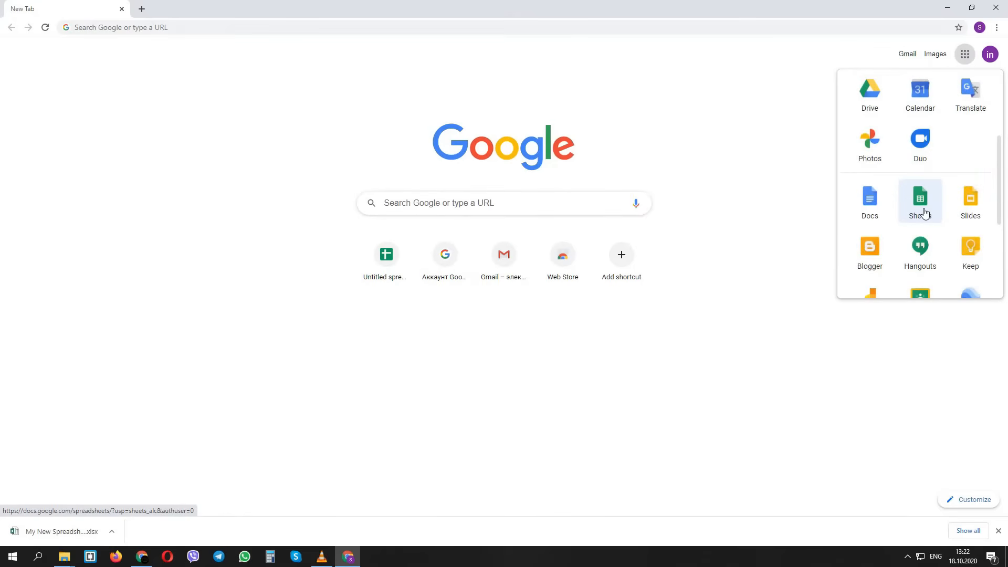
{"action": "left_click", "coordinate": [871, 111]}
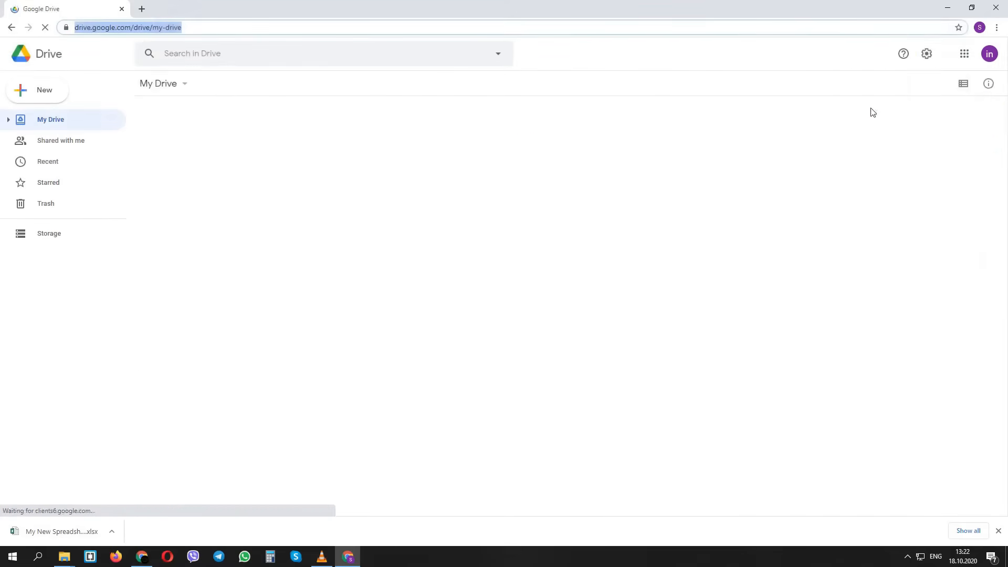
Create a new blank Google Sheets spreadsheet in My Drive.
{"action": "left_click", "coordinate": [42, 93]}
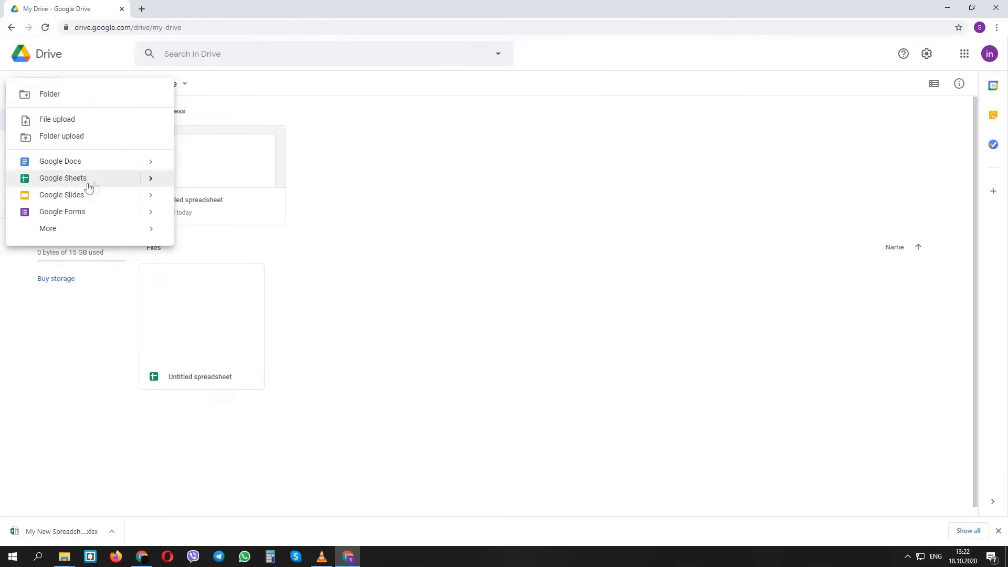
{"action": "left_click", "coordinate": [150, 179]}
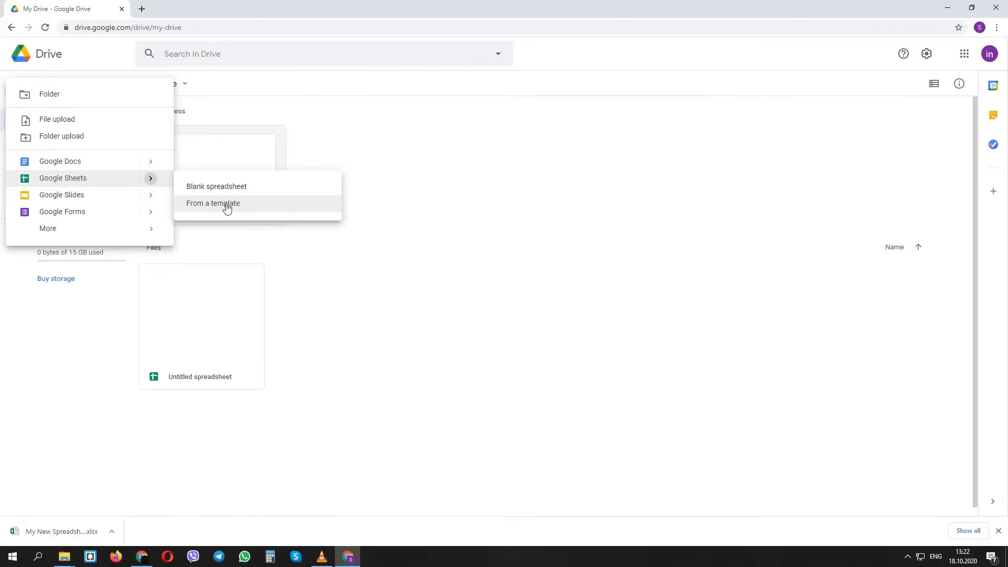
{"action": "left_click", "coordinate": [225, 189]}
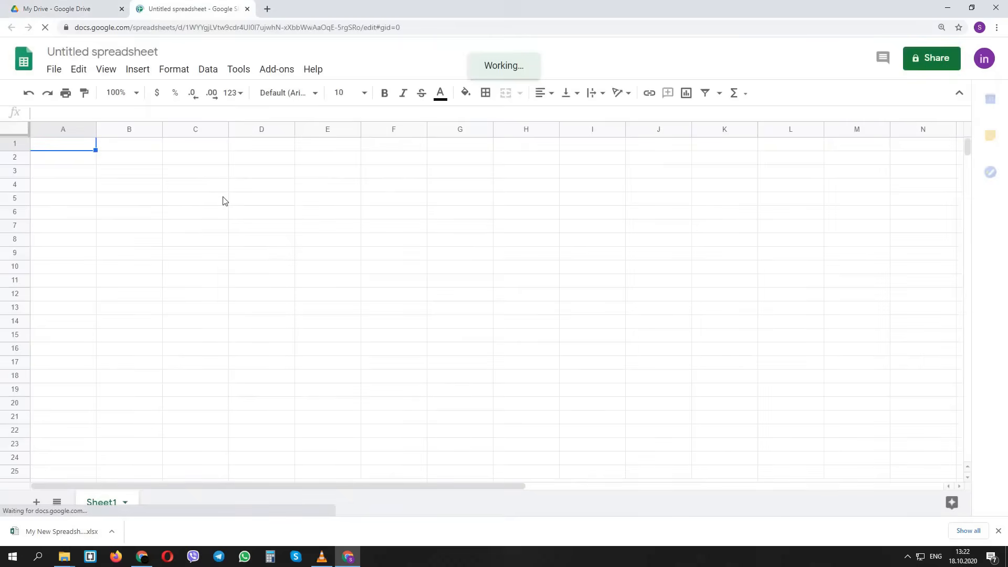
Create another blank spreadsheet by visiting sheet.new in a new browser tab.
{"action": "left_click", "coordinate": [267, 9]}
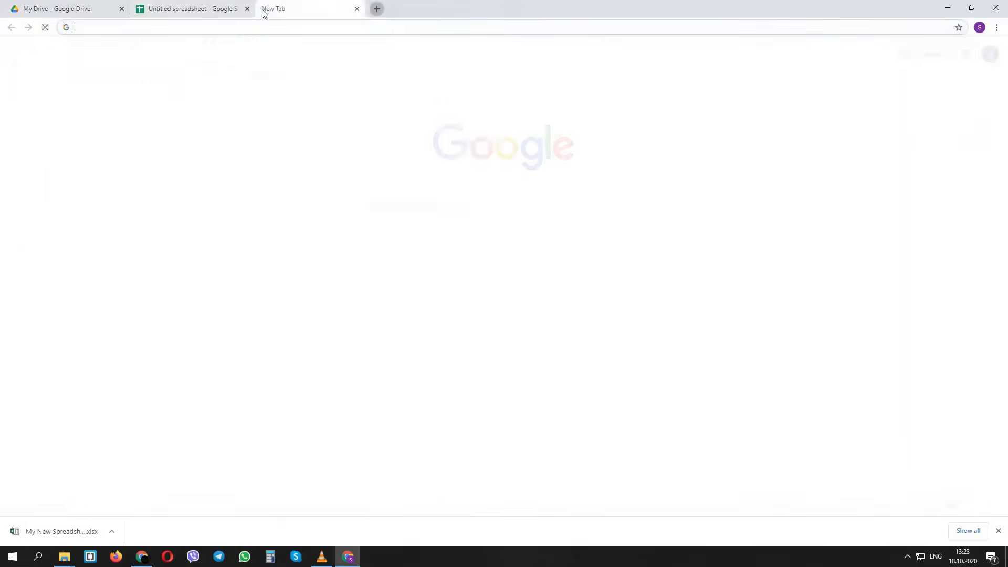
{"action": "type", "text": "sheet."}
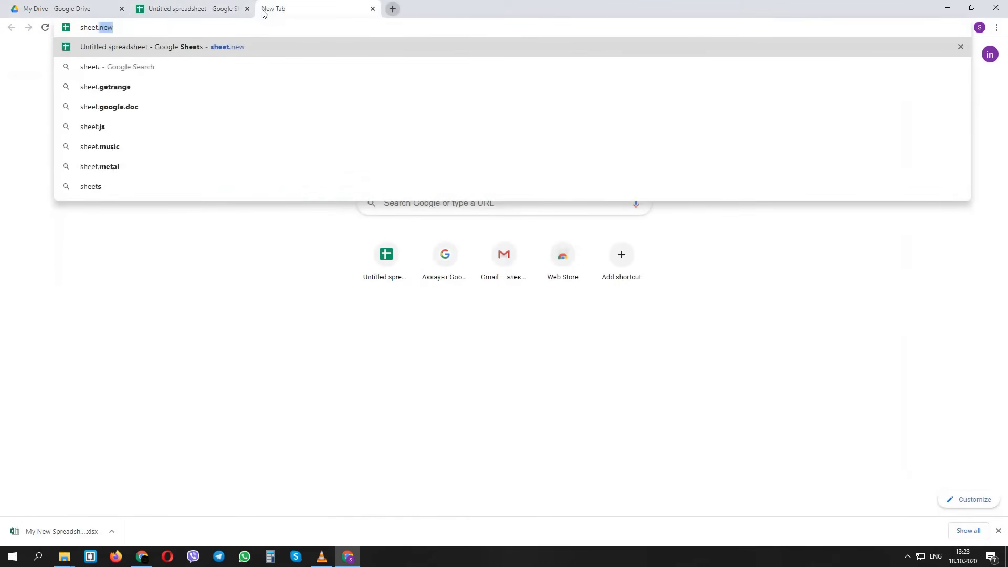
{"action": "type", "text": "new"}
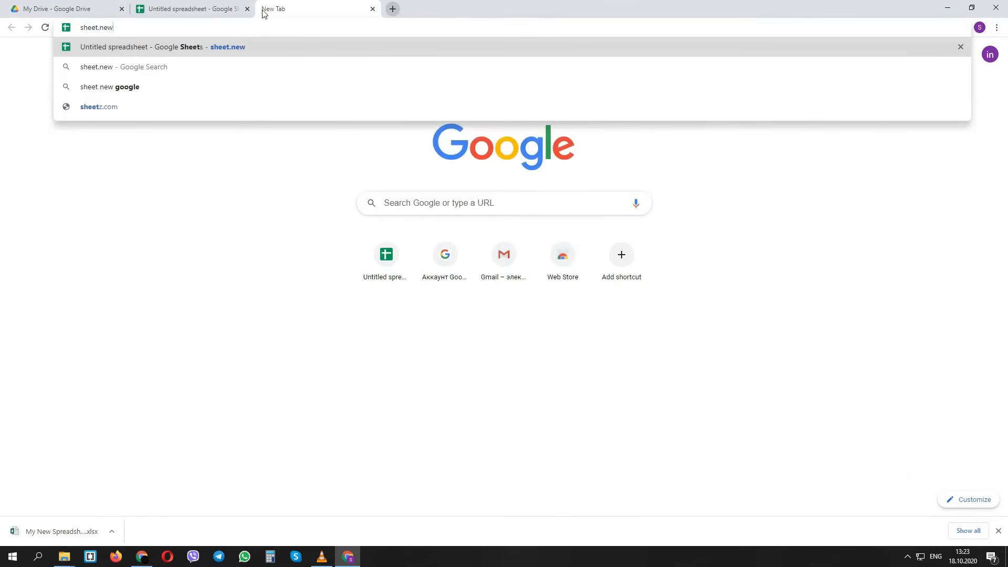
{"action": "key", "text": "Return"}
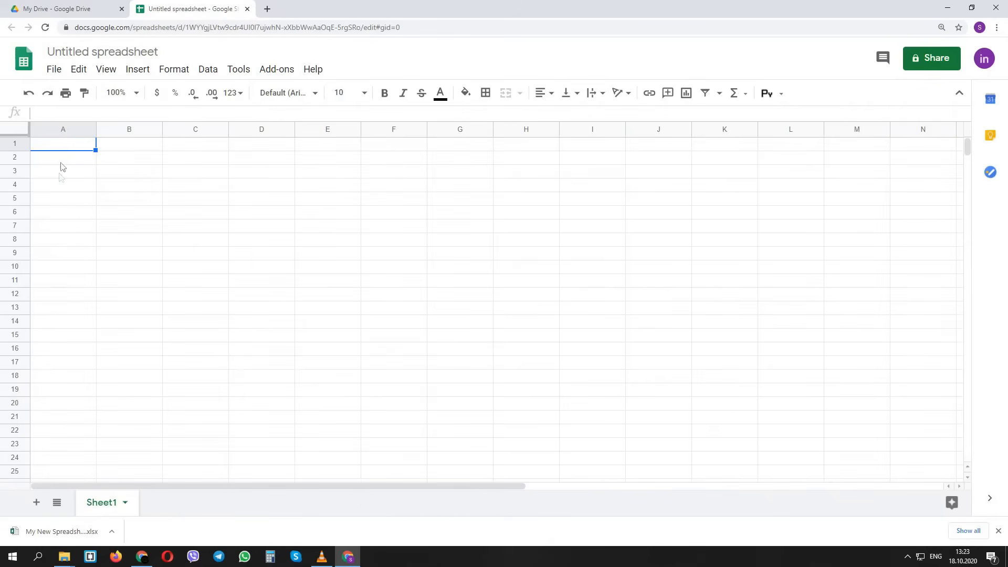
Rename the untitled spreadsheet as "My new spreadsheet".
{"action": "left_click", "coordinate": [158, 54]}
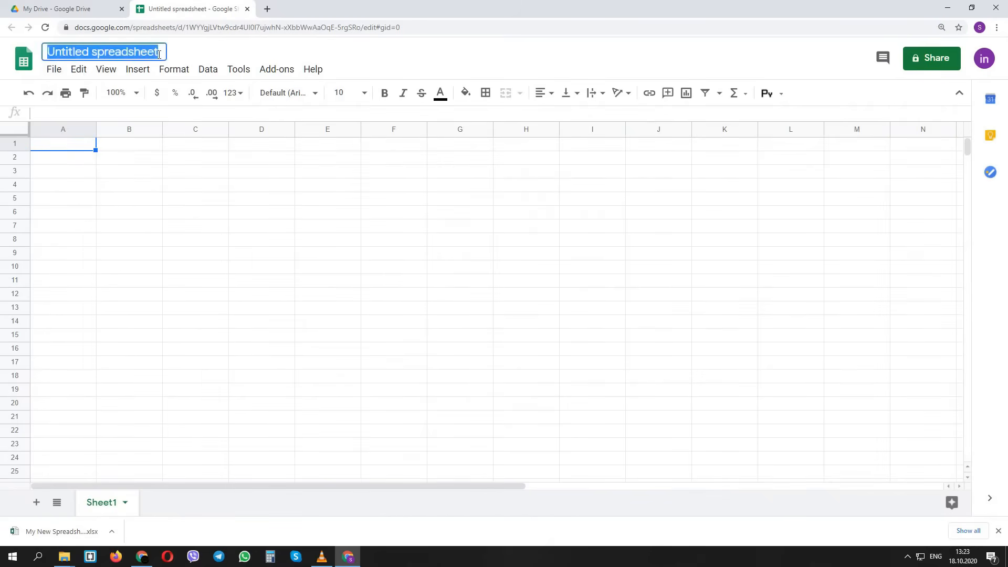
{"action": "type", "text": "M"}
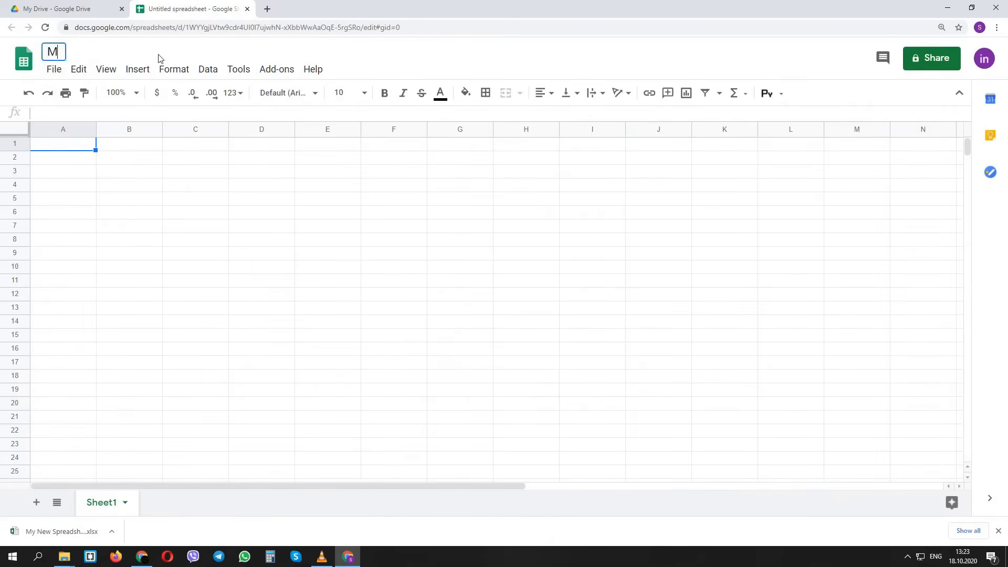
{"action": "type", "text": "y new spreadshee"}
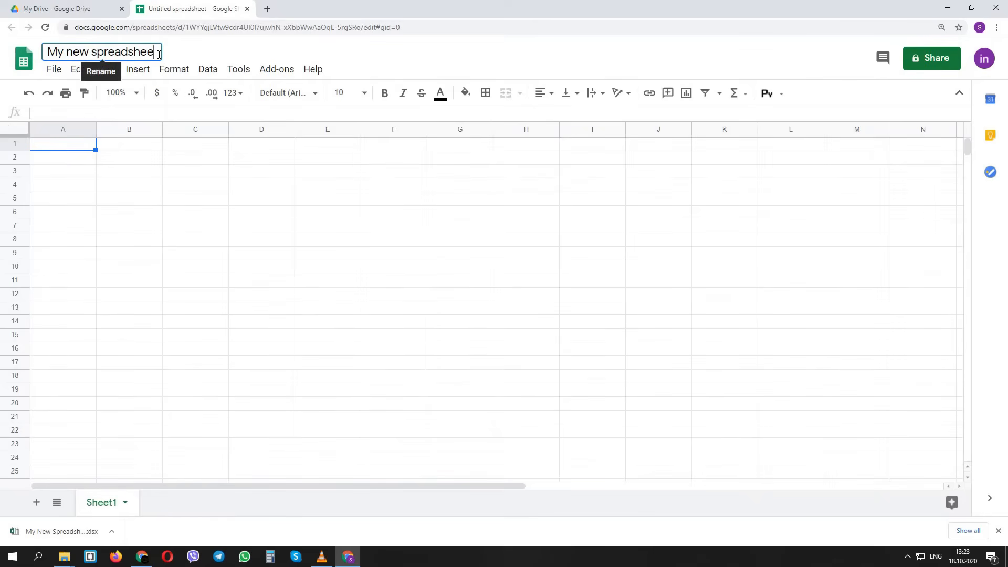
{"action": "type", "text": "t"}
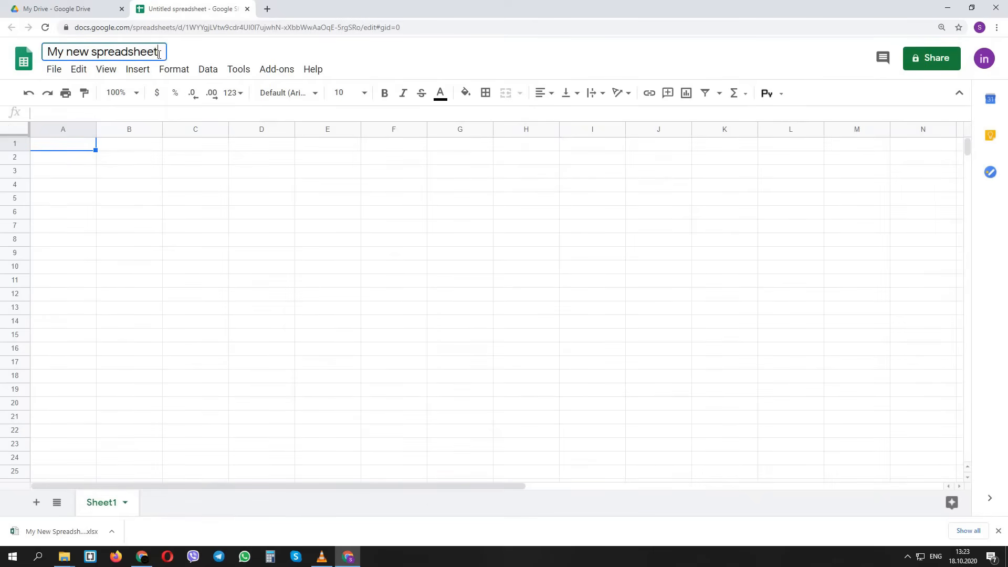
{"action": "key", "text": "Return"}
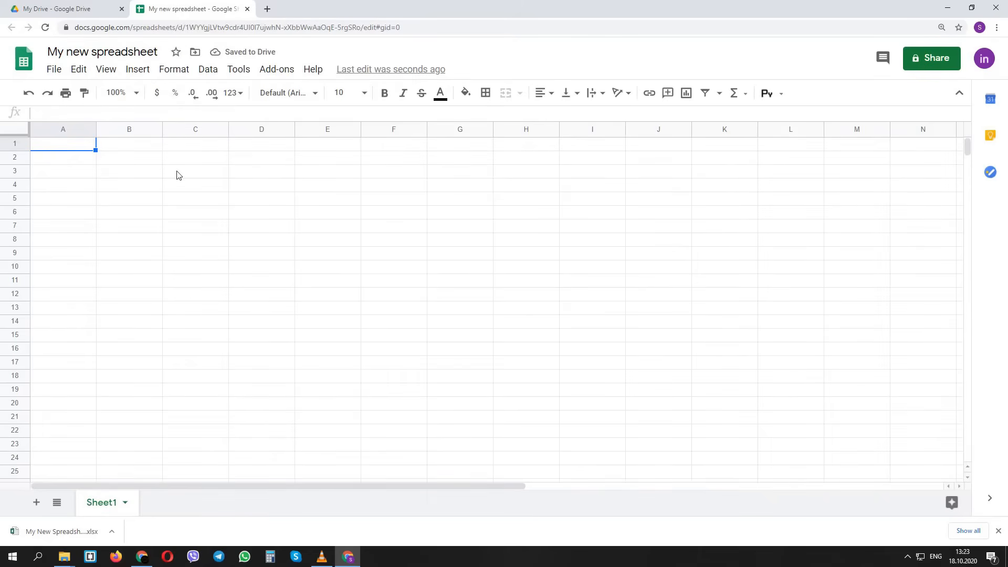
Enter the headers Name, Product and Price in cells A1 to C1 and a person's first name in cell A3.
{"action": "type", "text": "Name"}
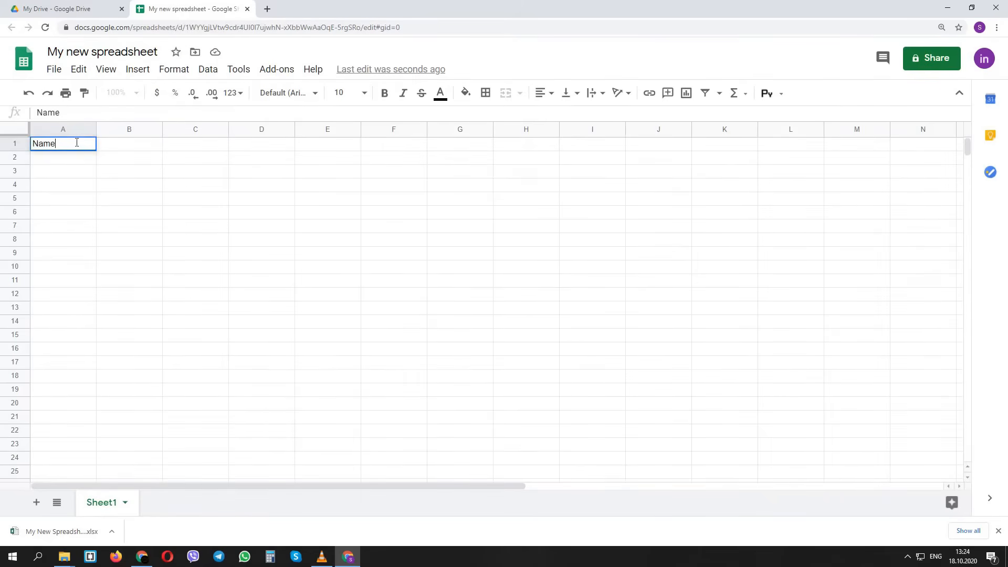
{"action": "key", "text": "Return"}
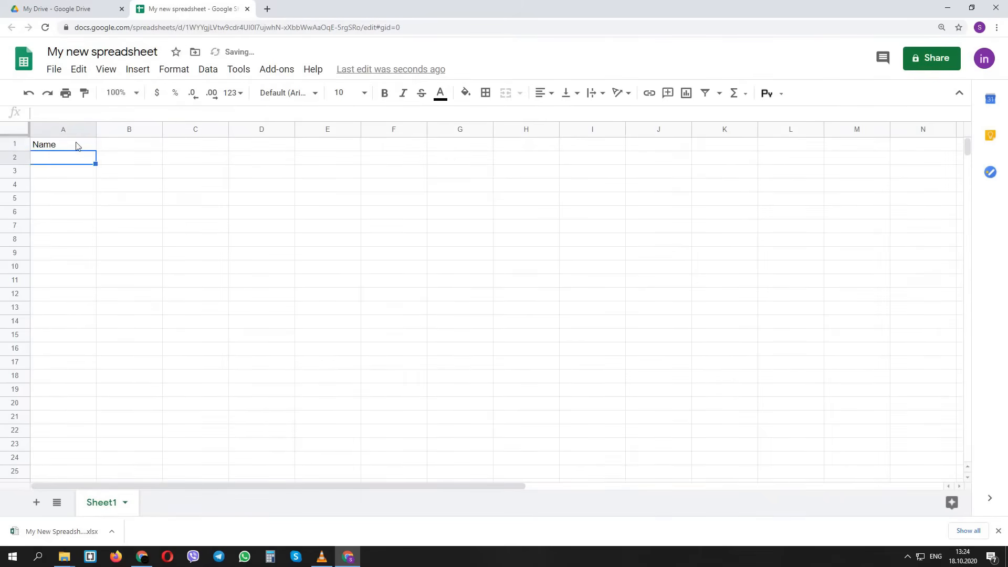
{"action": "left_click", "coordinate": [128, 149]}
{"action": "type", "text": "Product"}
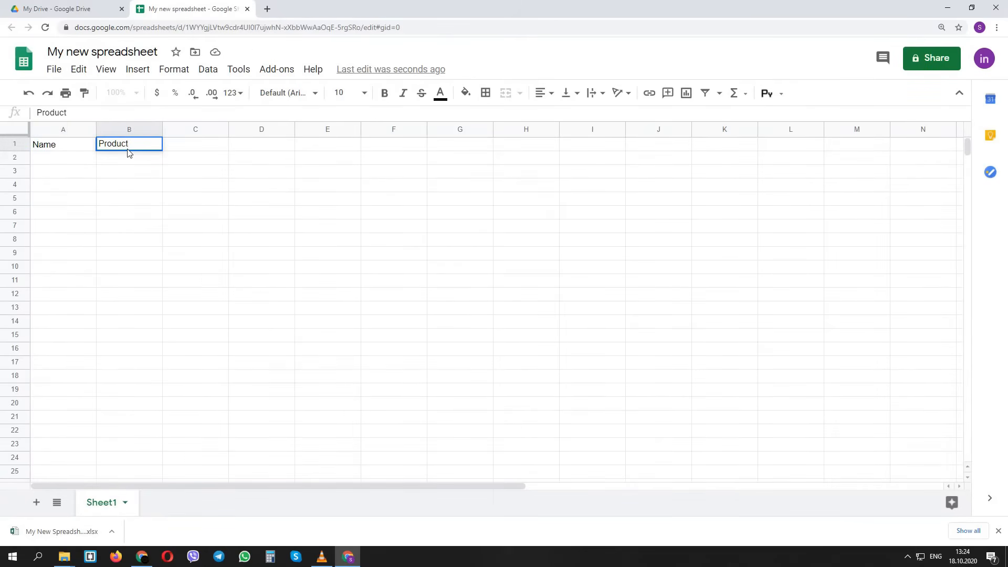
{"action": "left_click", "coordinate": [179, 146]}
{"action": "type", "text": "Price"}
{"action": "key", "text": "Return"}
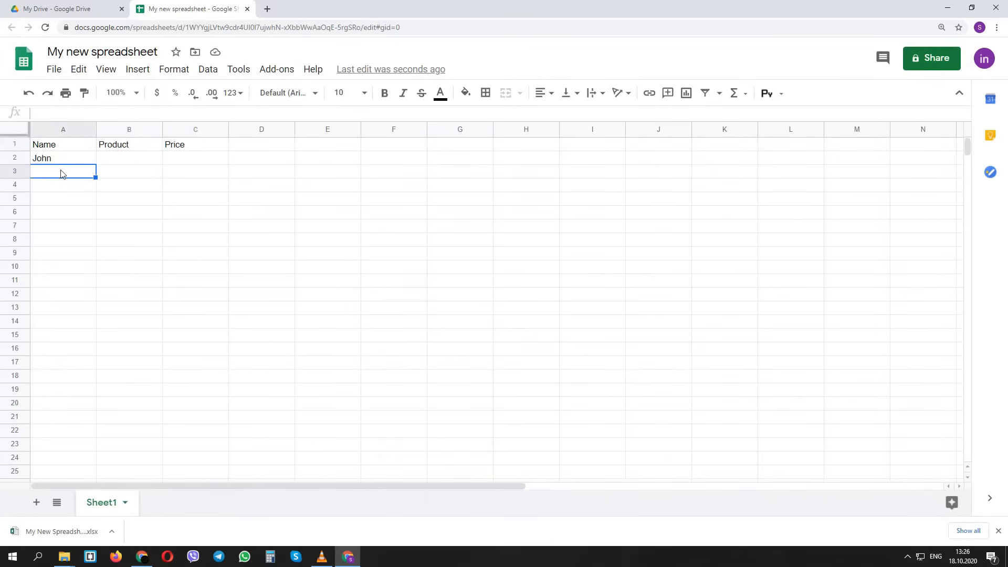
{"action": "type", "text": "Hue"}
{"action": "key", "text": "Return"}
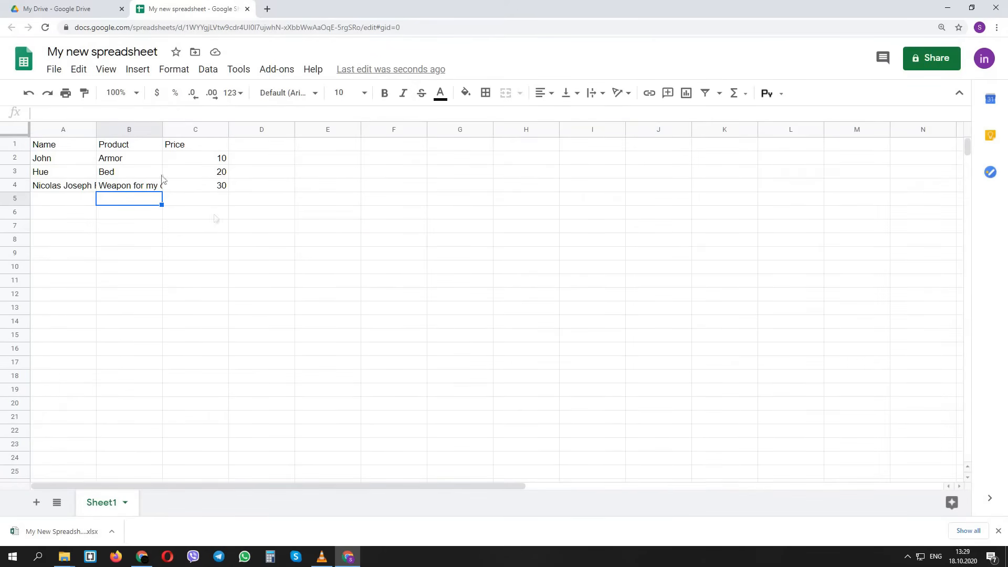
Wrap the long text in cells A4 and B4 within their columns.
{"action": "left_click", "coordinate": [122, 131]}
{"action": "left_click", "coordinate": [66, 131]}
{"action": "left_click_drag", "start_coordinate": [54, 186], "coordinate": [142, 191]}
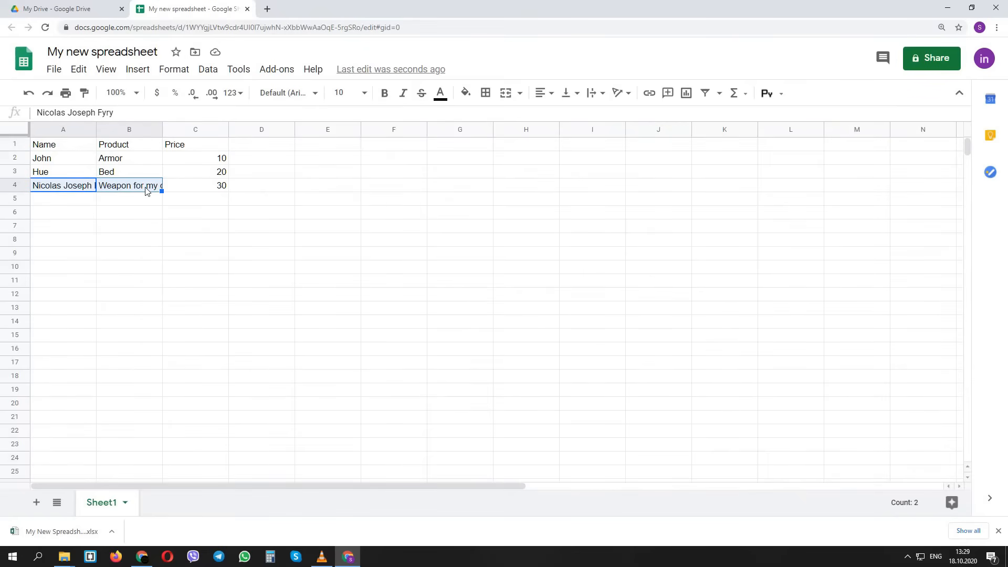
{"action": "left_click", "coordinate": [602, 94]}
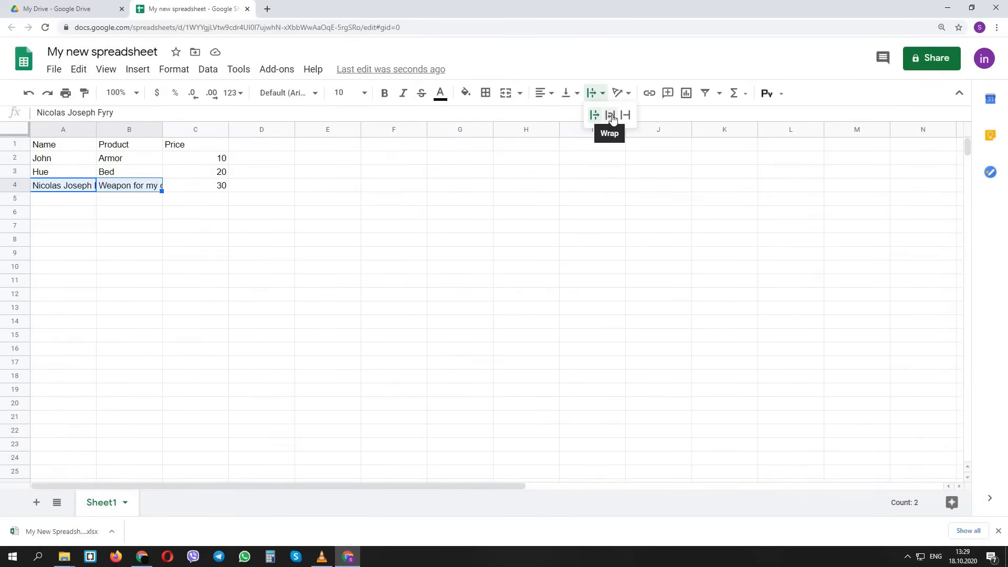
{"action": "left_click", "coordinate": [610, 115]}
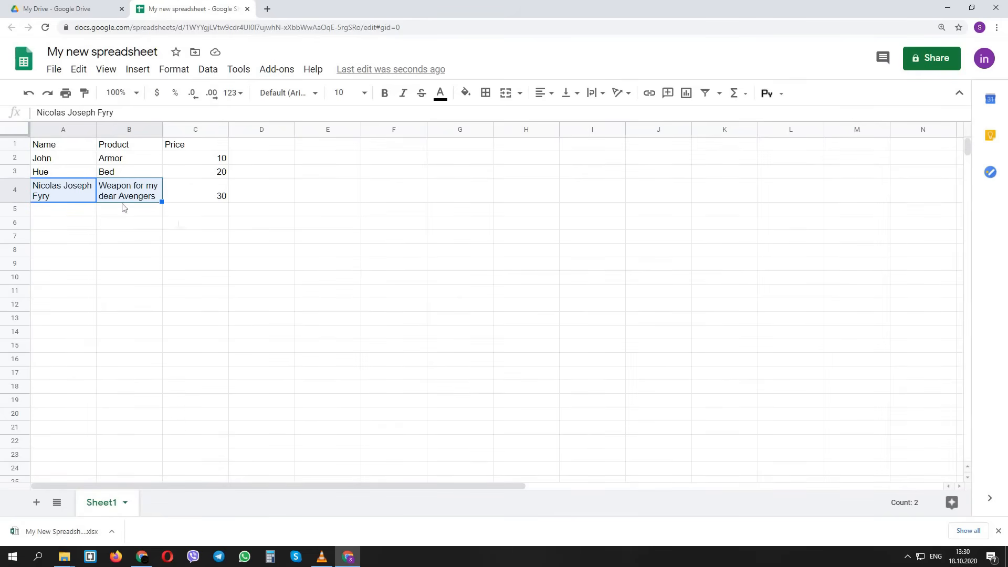
{"action": "key", "text": "ctrl+a"}
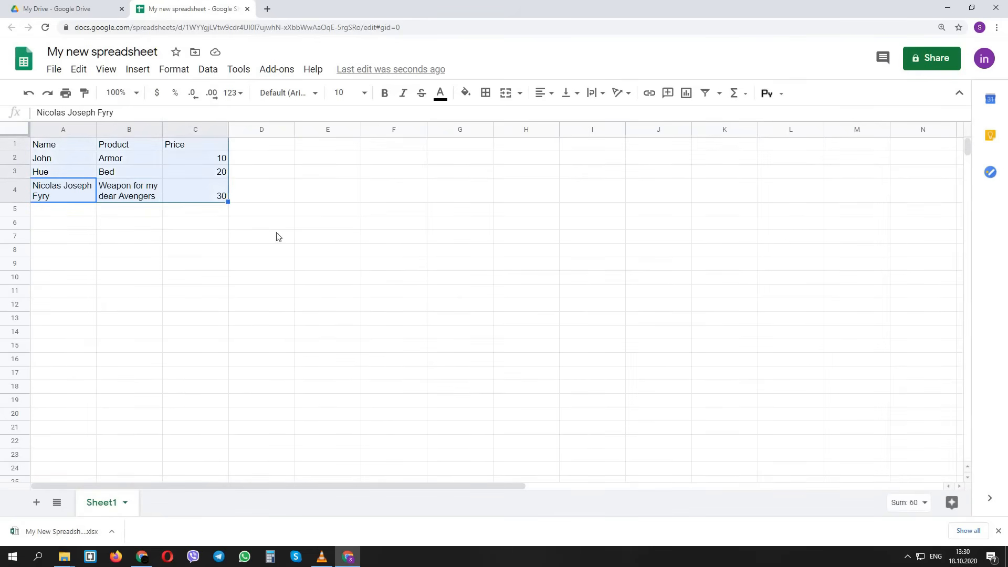
{"action": "key", "text": "ctrl+a"}
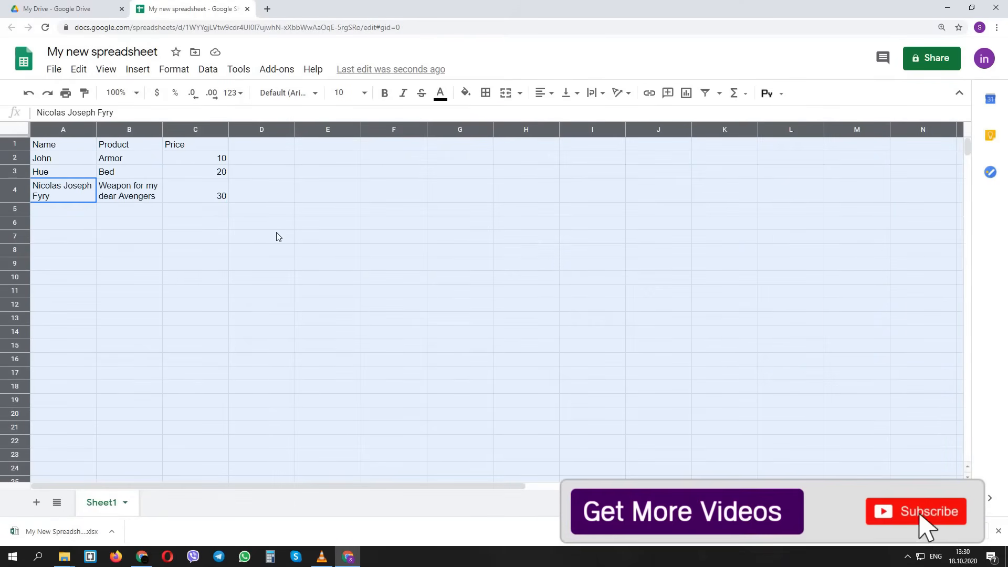
{"action": "left_click", "coordinate": [278, 236]}
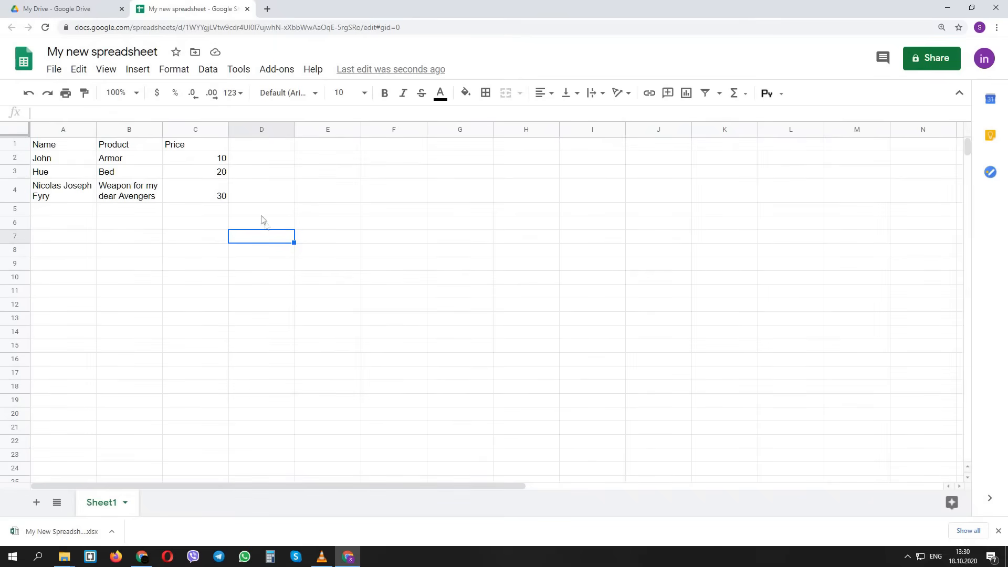
Apply text wrapping to every cell of the sheet.
{"action": "left_click", "coordinate": [24, 135]}
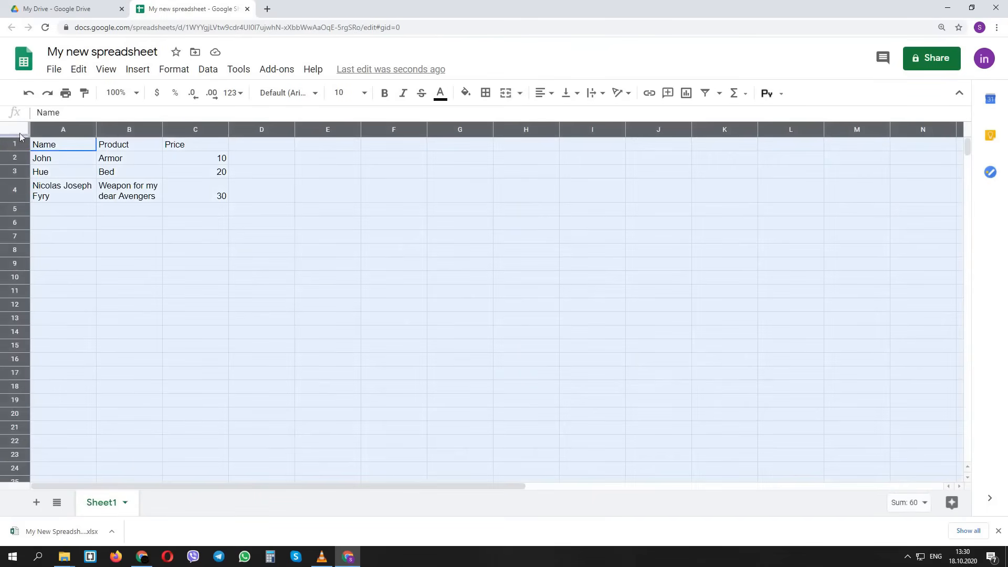
{"action": "left_click", "coordinate": [597, 93]}
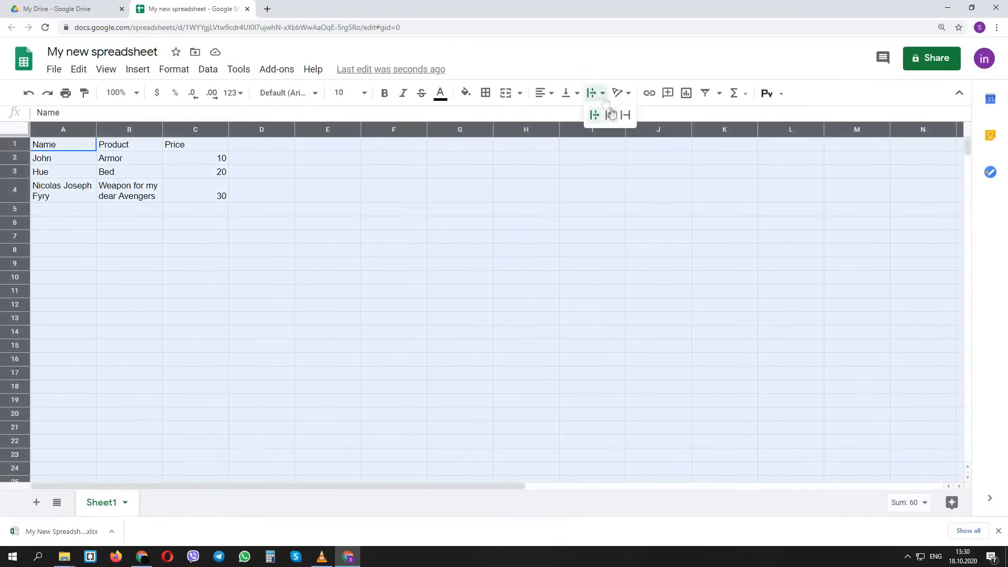
{"action": "left_click", "coordinate": [610, 115]}
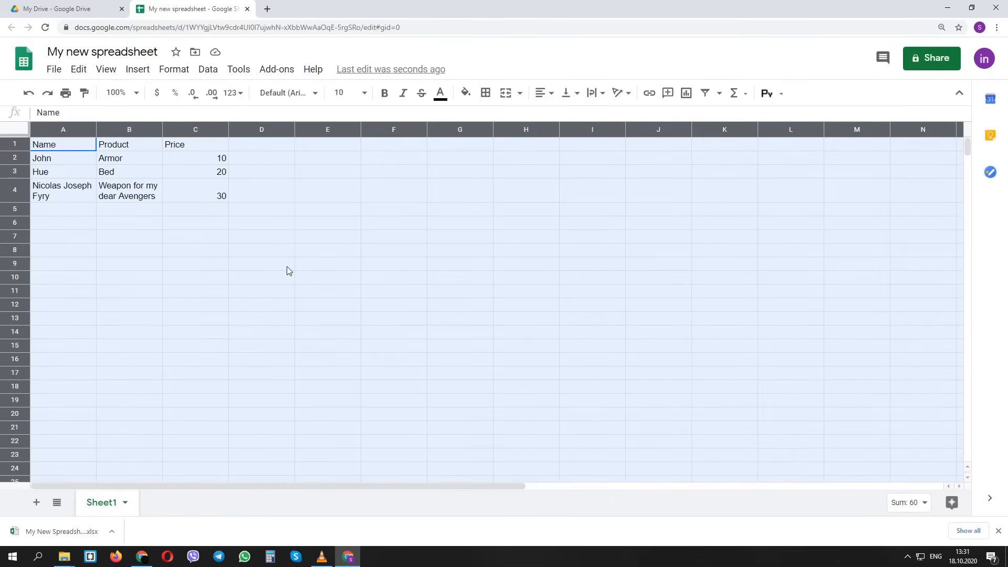
Center the text of the whole sheet horizontally and set its font to Roboto.
{"action": "left_click", "coordinate": [545, 94]}
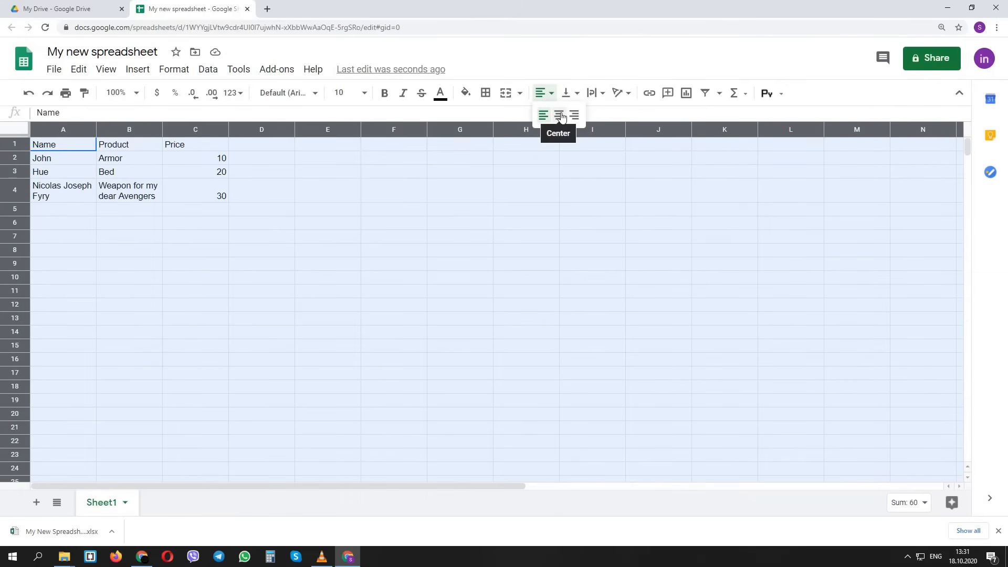
{"action": "left_click", "coordinate": [559, 116]}
{"action": "left_click", "coordinate": [288, 93]}
{"action": "scroll", "coordinate": [342, 310], "scroll_direction": "down", "scroll_amount": 3}
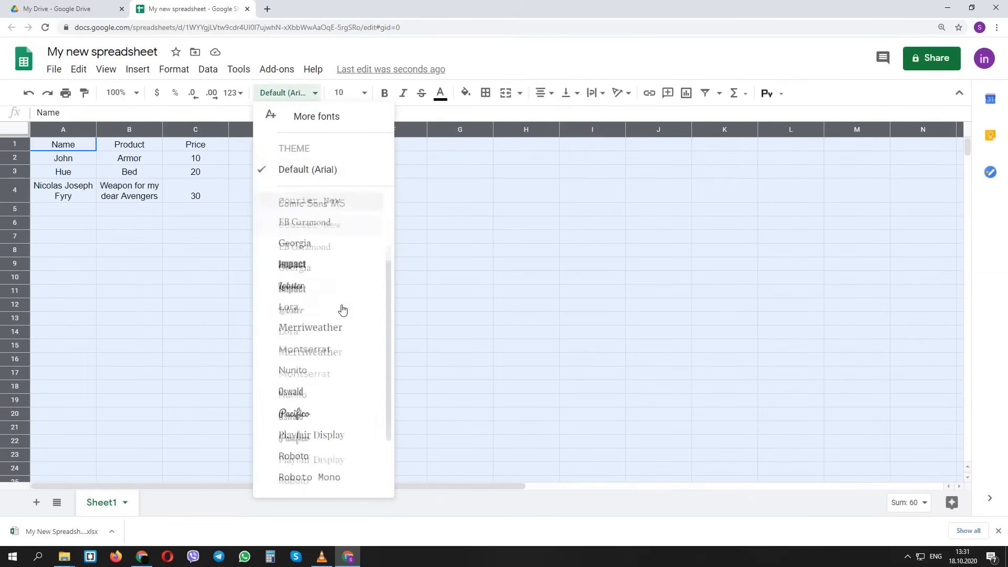
{"action": "left_click", "coordinate": [313, 376]}
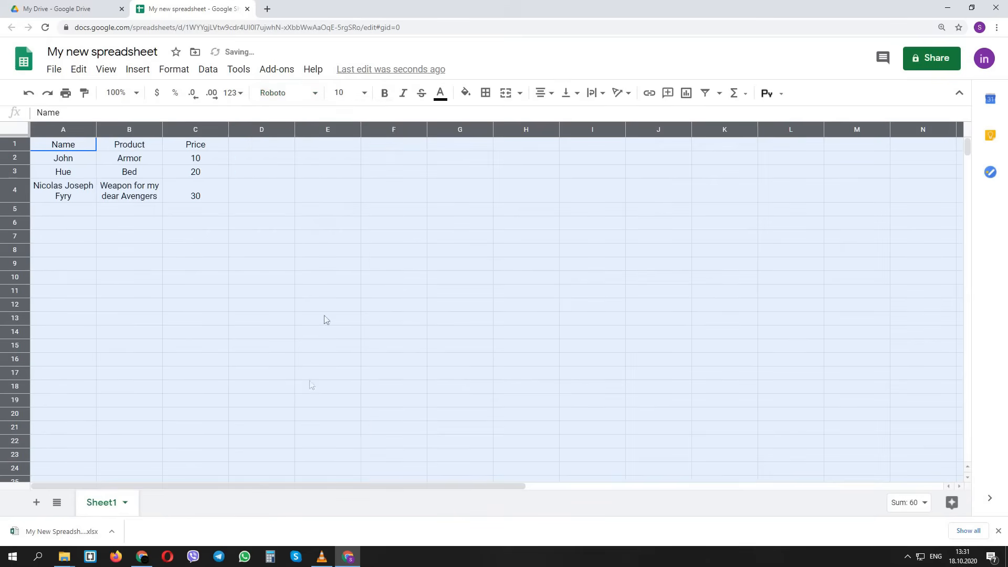
Set the font size of the whole sheet to 12.
{"action": "left_click", "coordinate": [369, 95]}
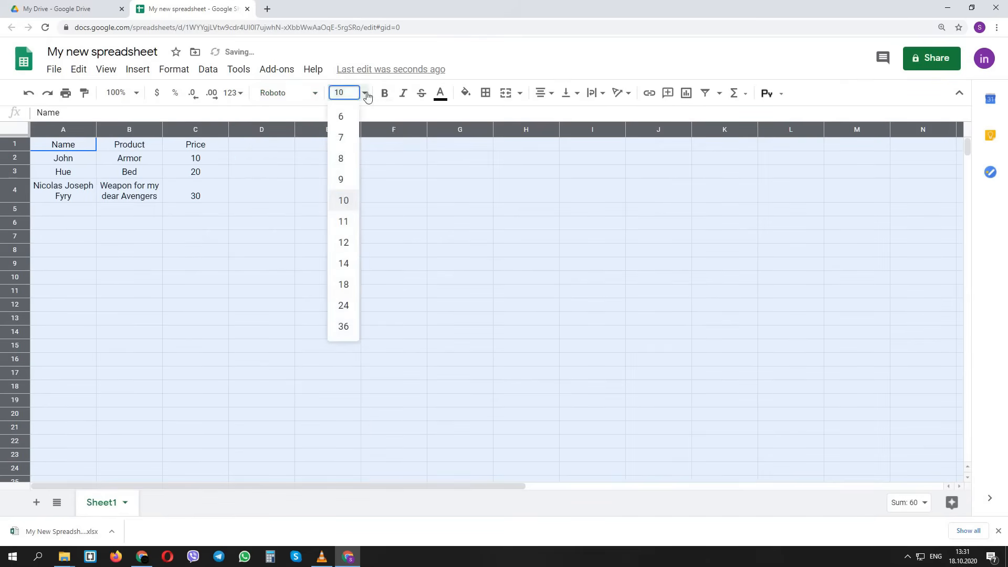
{"action": "left_click", "coordinate": [346, 241]}
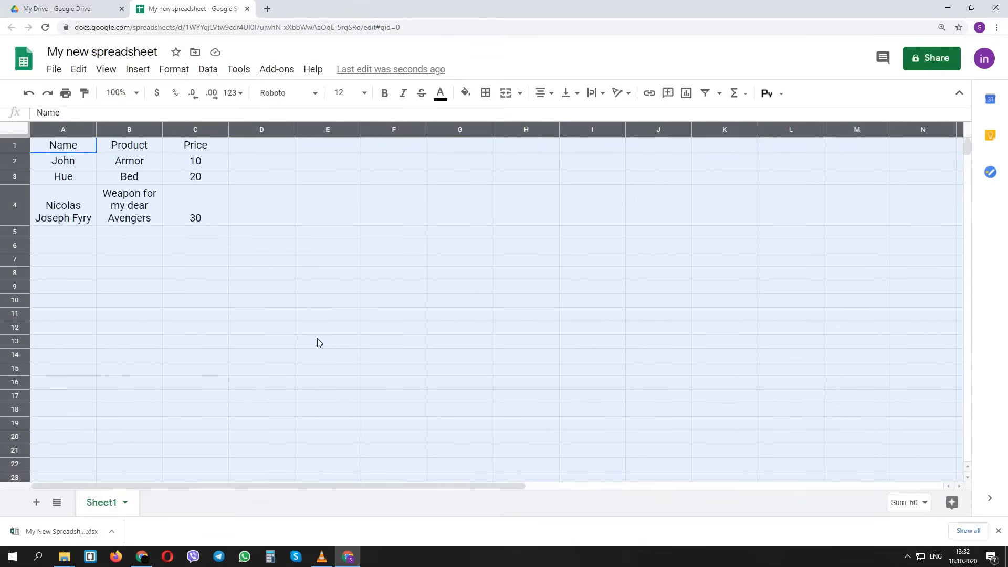
{"action": "left_click", "coordinate": [129, 177]}
Make the header cells A1 to C1 bold and apply all borders to them.
{"action": "left_click_drag", "start_coordinate": [63, 147], "coordinate": [224, 152]}
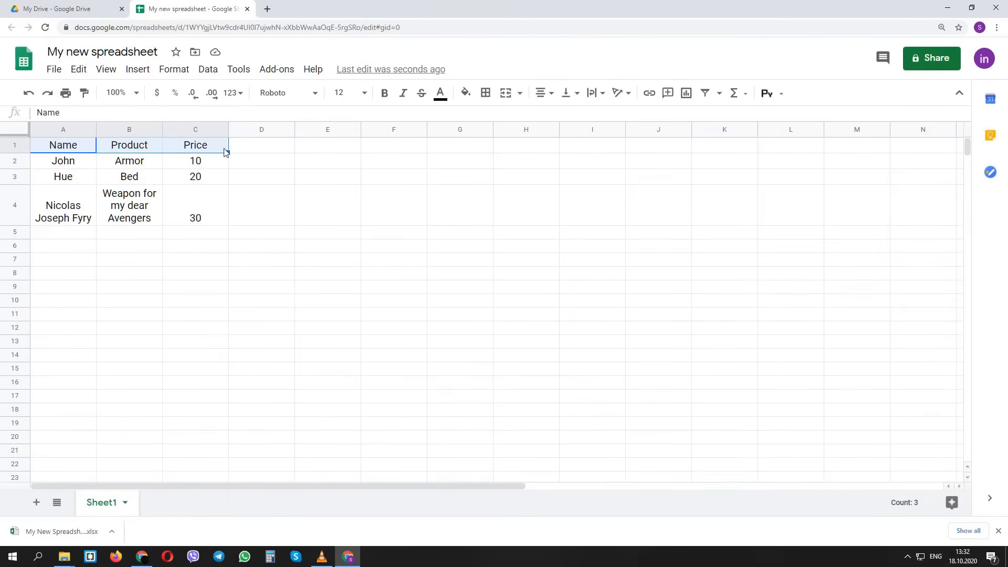
{"action": "left_click", "coordinate": [385, 99]}
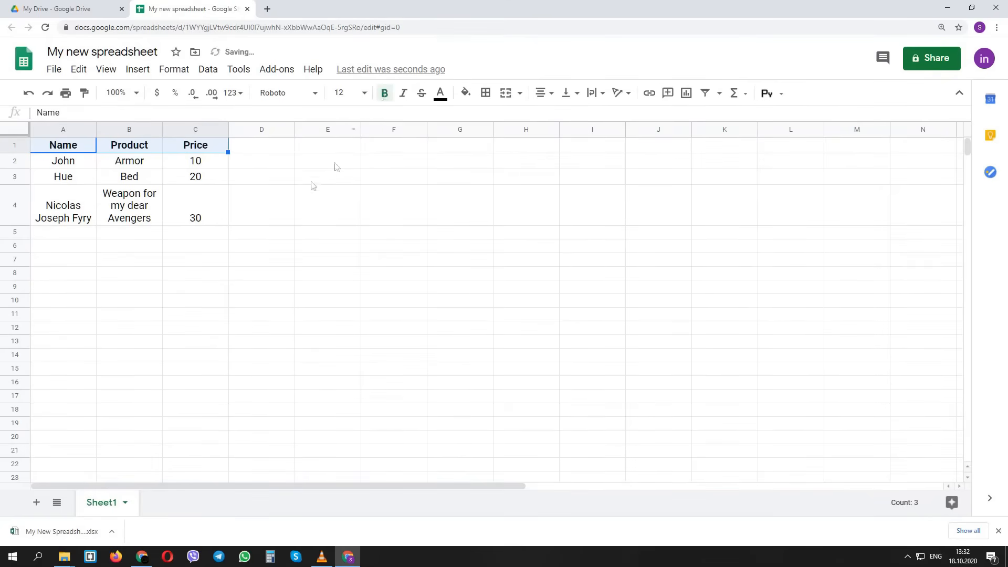
{"action": "left_click", "coordinate": [486, 94]}
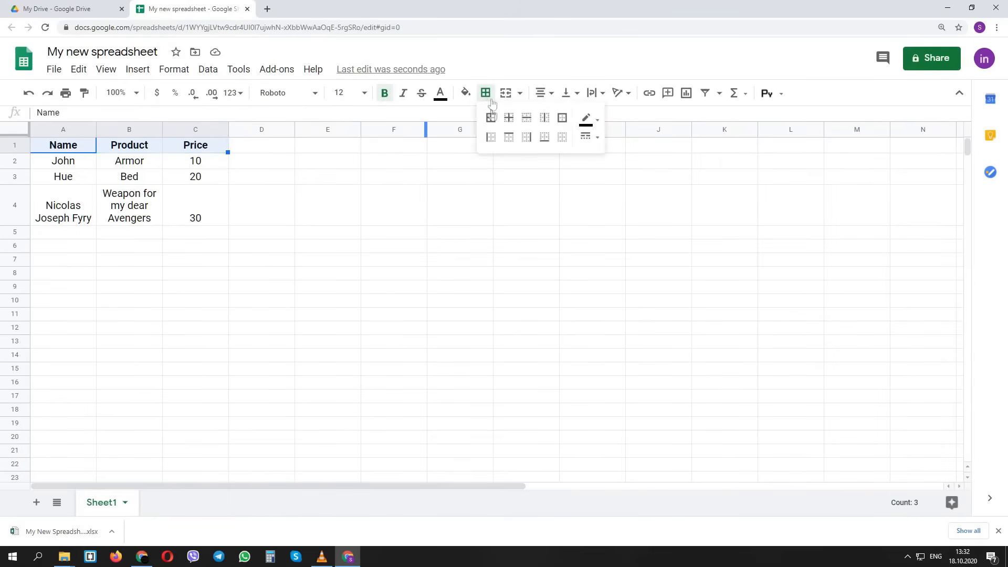
{"action": "left_click", "coordinate": [491, 118]}
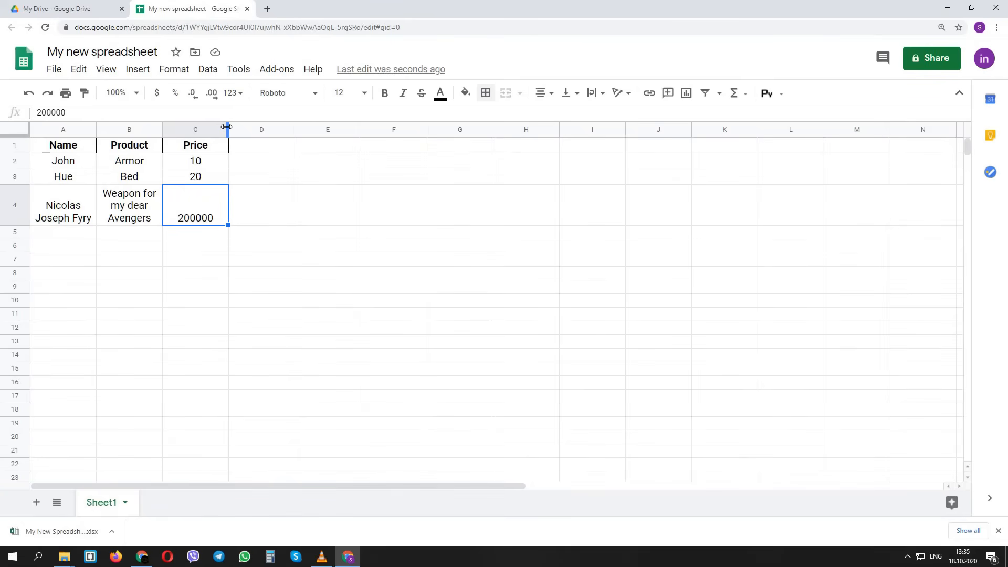
Narrow the Price column slightly and align its contents vertically to the middle.
{"action": "left_click_drag", "start_coordinate": [226, 127], "coordinate": [210, 126]}
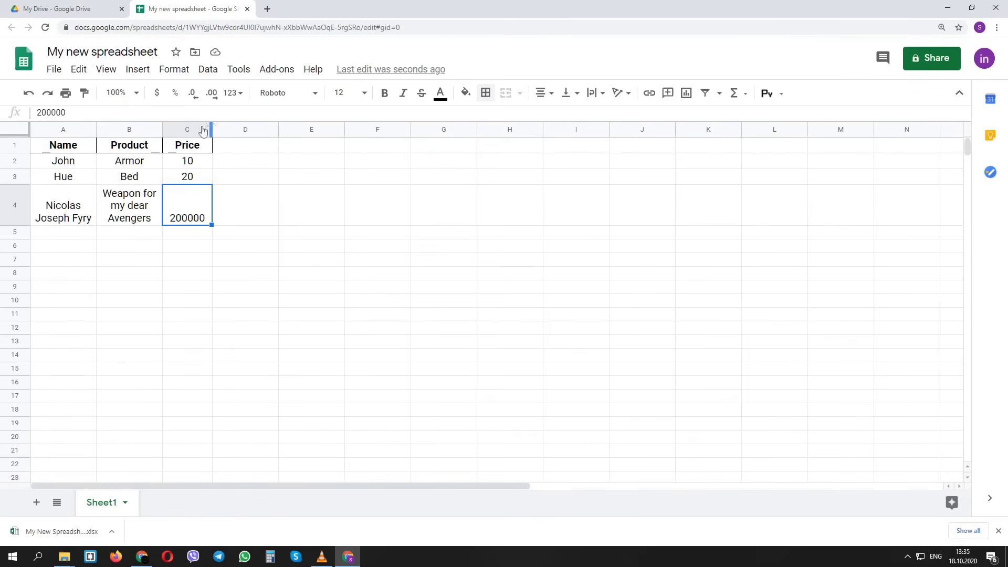
{"action": "left_click", "coordinate": [203, 130]}
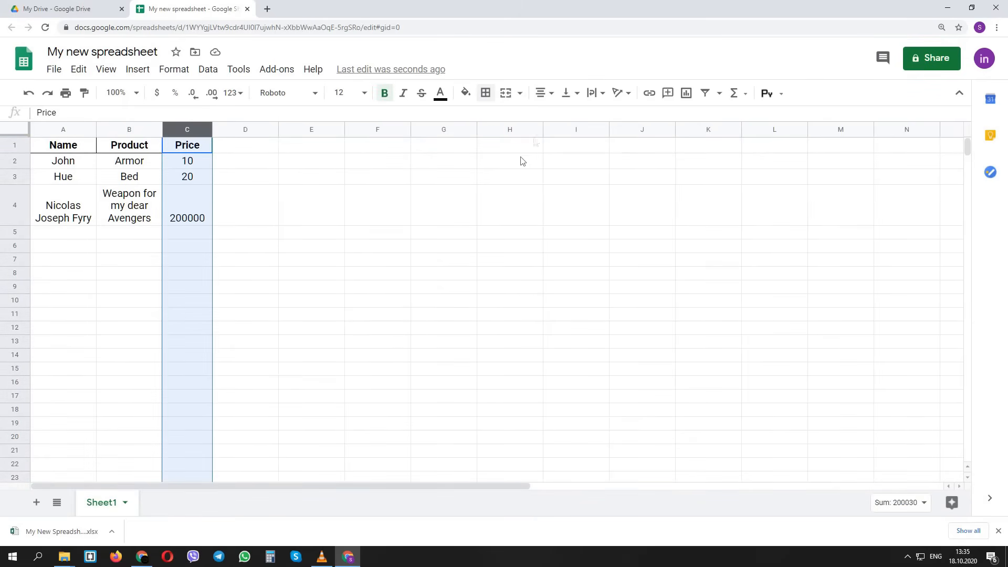
{"action": "left_click", "coordinate": [568, 93]}
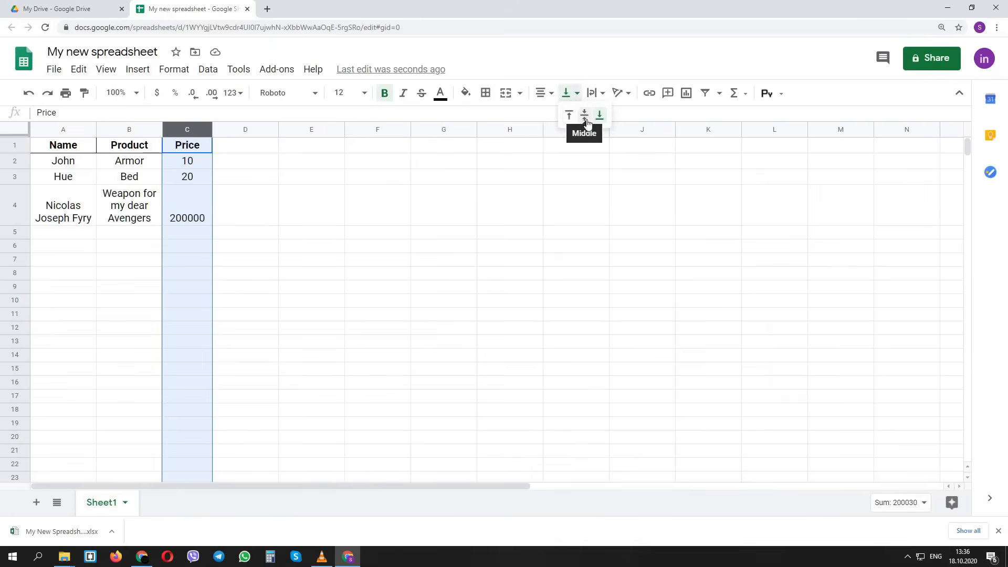
{"action": "left_click", "coordinate": [585, 116]}
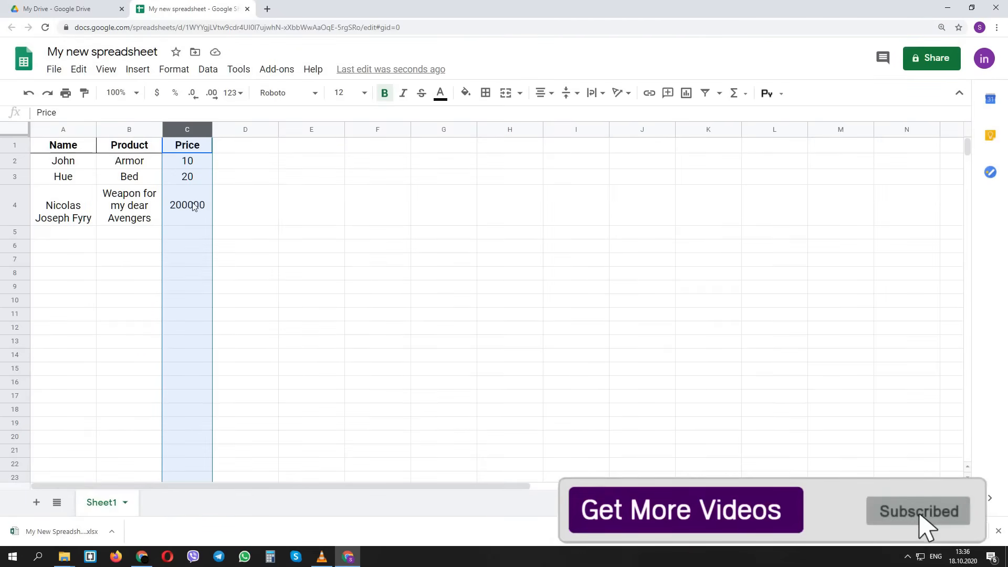
Adjust the Product column's width, then widen columns A to C together to one equal width.
{"action": "left_click_drag", "start_coordinate": [162, 129], "coordinate": [141, 129]}
{"action": "left_click_drag", "start_coordinate": [142, 129], "coordinate": [162, 129]}
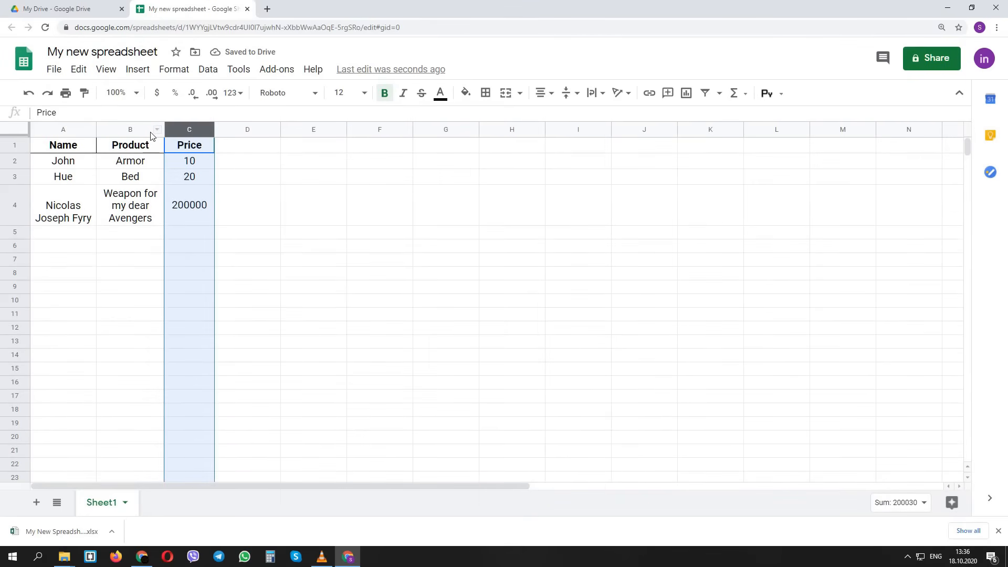
{"action": "left_click_drag", "start_coordinate": [68, 130], "coordinate": [185, 126]}
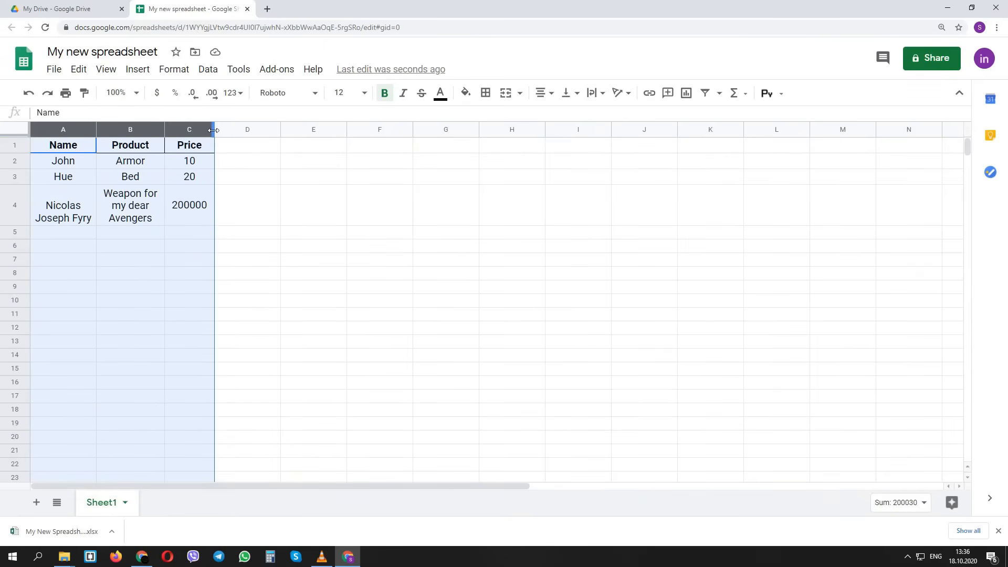
{"action": "left_click_drag", "start_coordinate": [214, 130], "coordinate": [239, 210]}
{"action": "left_click_drag", "start_coordinate": [249, 130], "coordinate": [268, 252]}
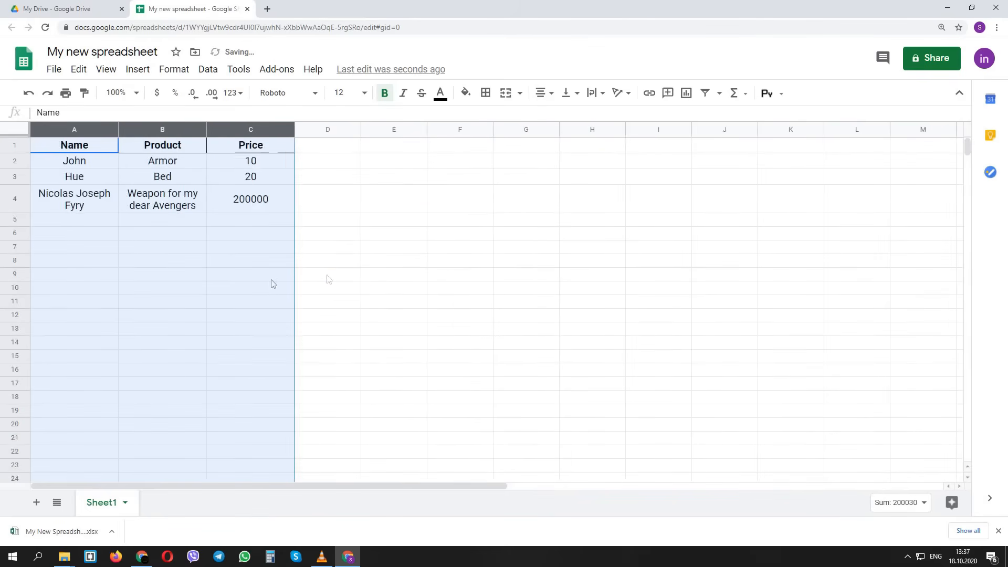
{"action": "left_click", "coordinate": [330, 278]}
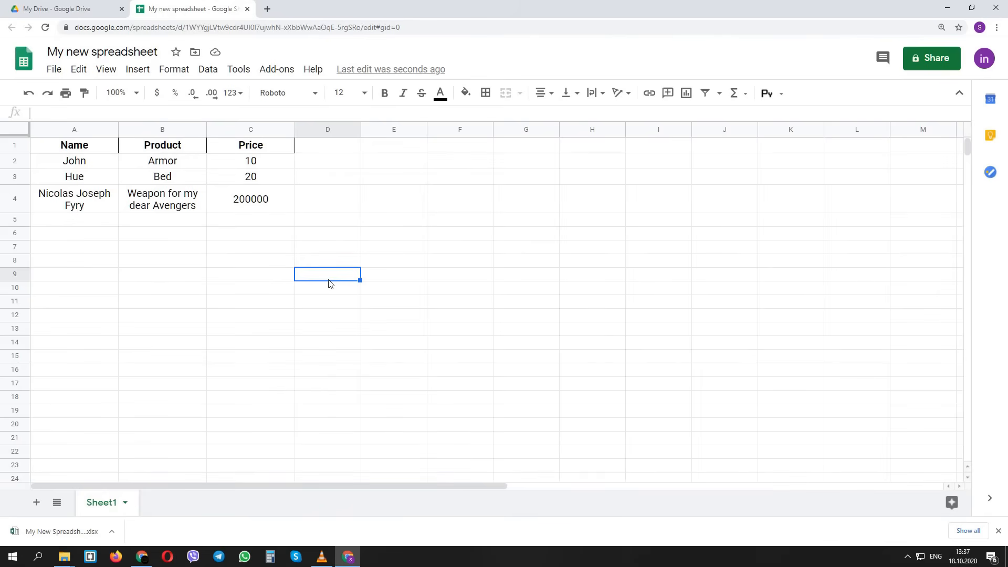
Insert one empty row above row 2, directly below the headers.
{"action": "left_click", "coordinate": [22, 159]}
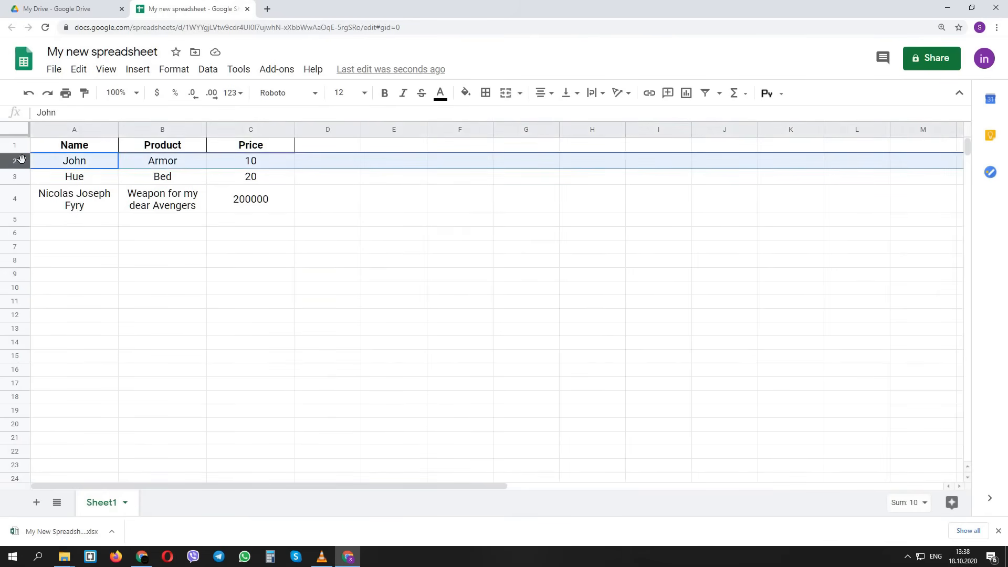
{"action": "left_click", "coordinate": [70, 166]}
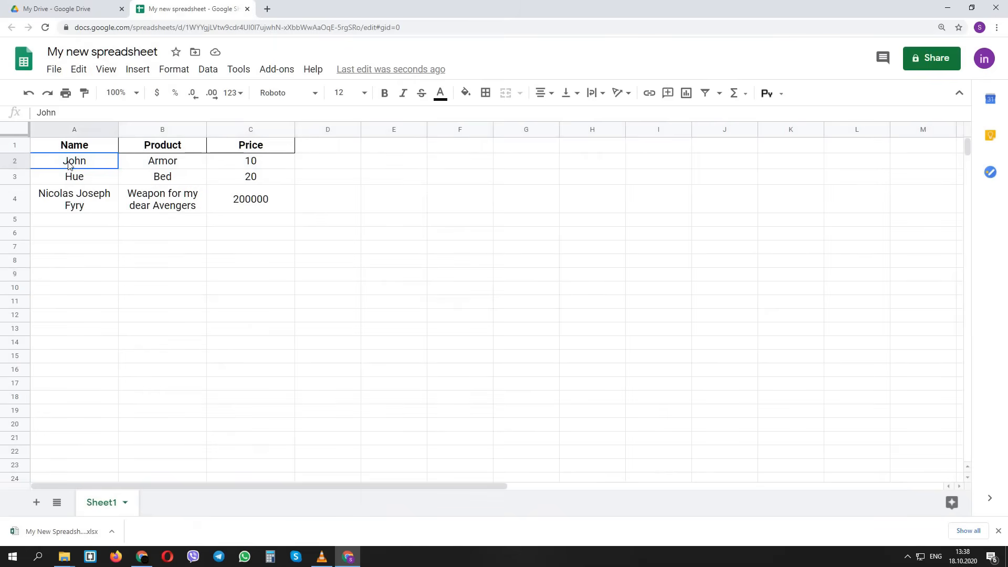
{"action": "right_click", "coordinate": [24, 159]}
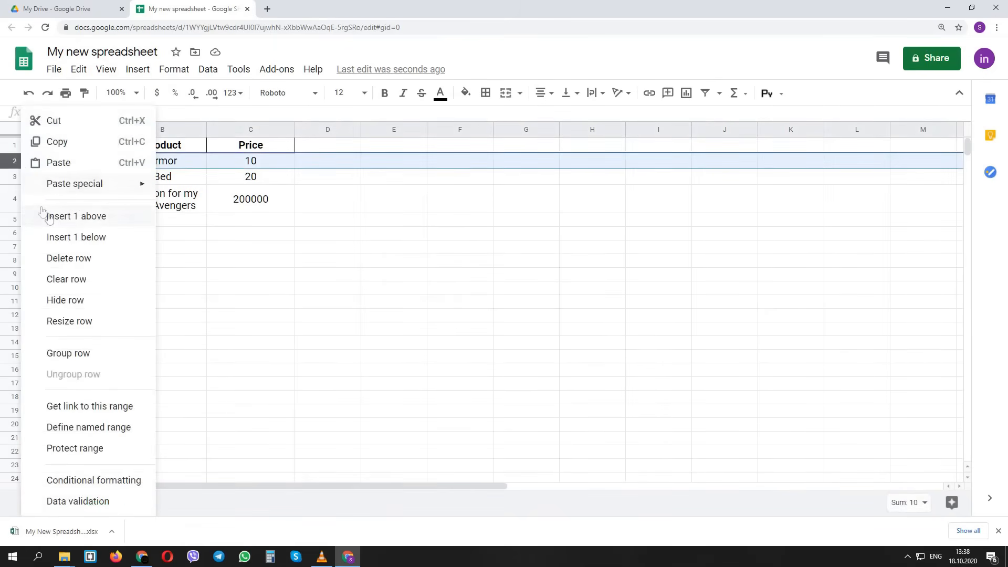
{"action": "left_click", "coordinate": [93, 224]}
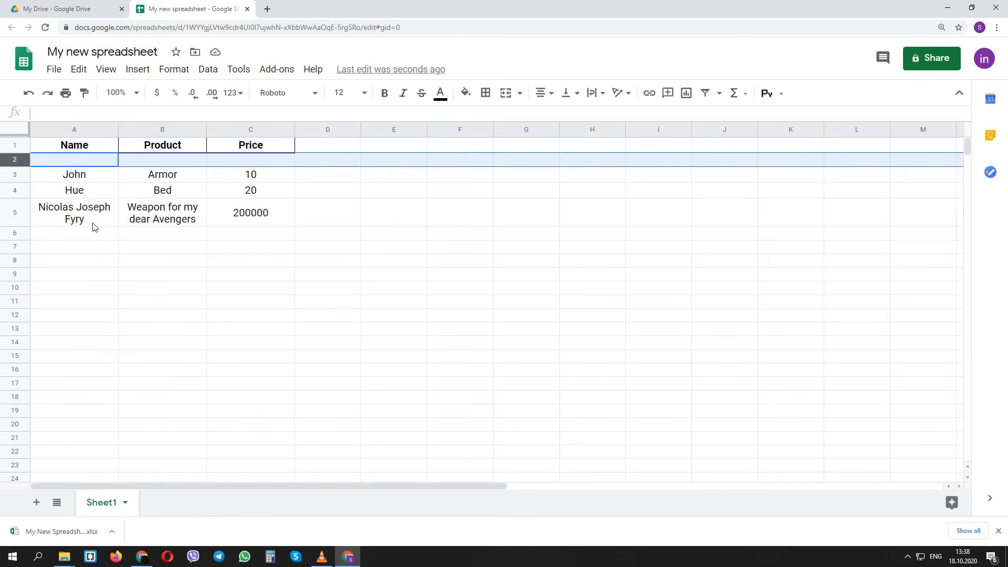
Fill the header cells A1 to C1 with a very light gray.
{"action": "left_click_drag", "start_coordinate": [79, 149], "coordinate": [273, 153]}
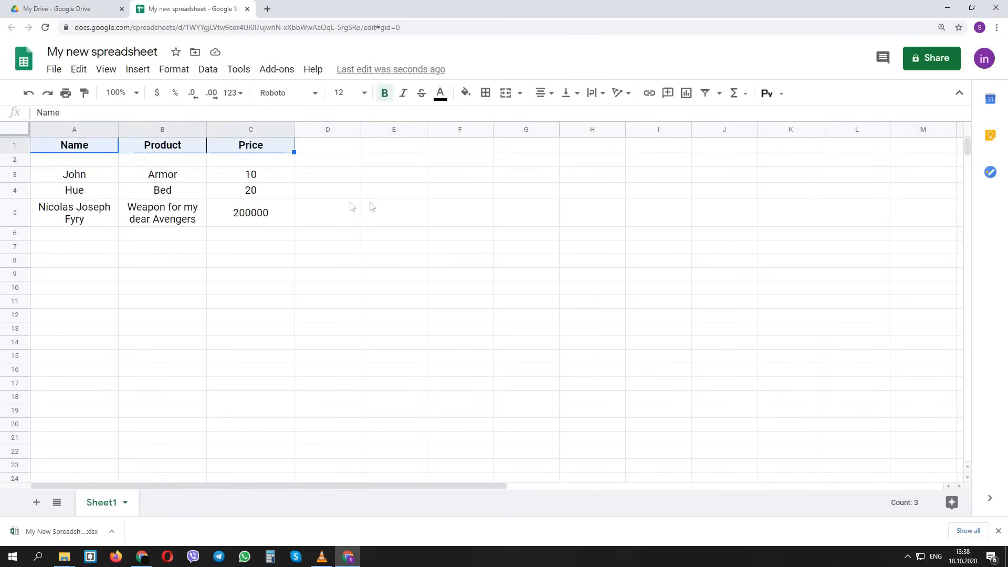
{"action": "left_click", "coordinate": [466, 93]}
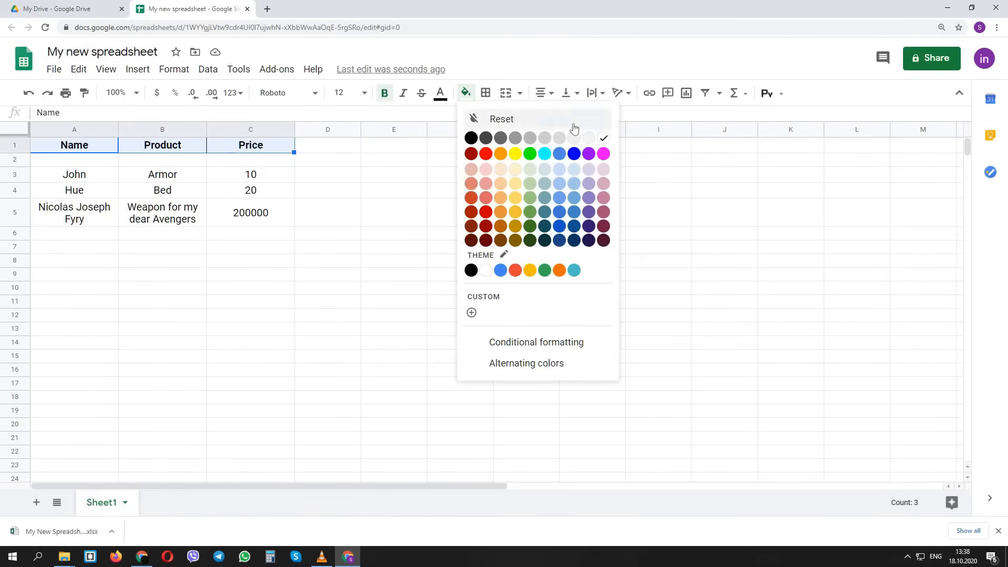
{"action": "left_click", "coordinate": [589, 140]}
Fill the name cells A3 to A5 with light yellow and the product cells B3 to B5 with light cyan.
{"action": "left_click_drag", "start_coordinate": [90, 180], "coordinate": [91, 219]}
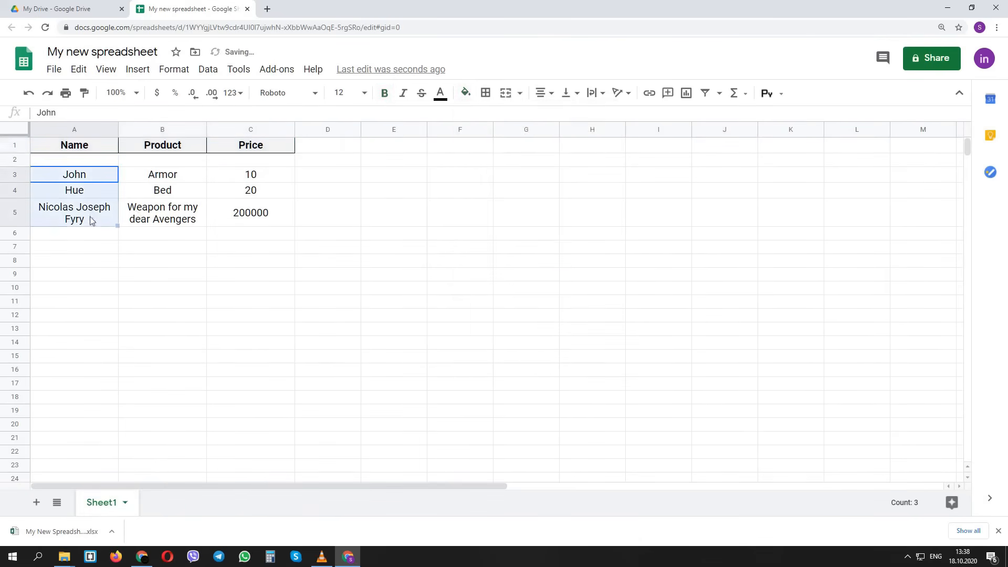
{"action": "left_click", "coordinate": [465, 93]}
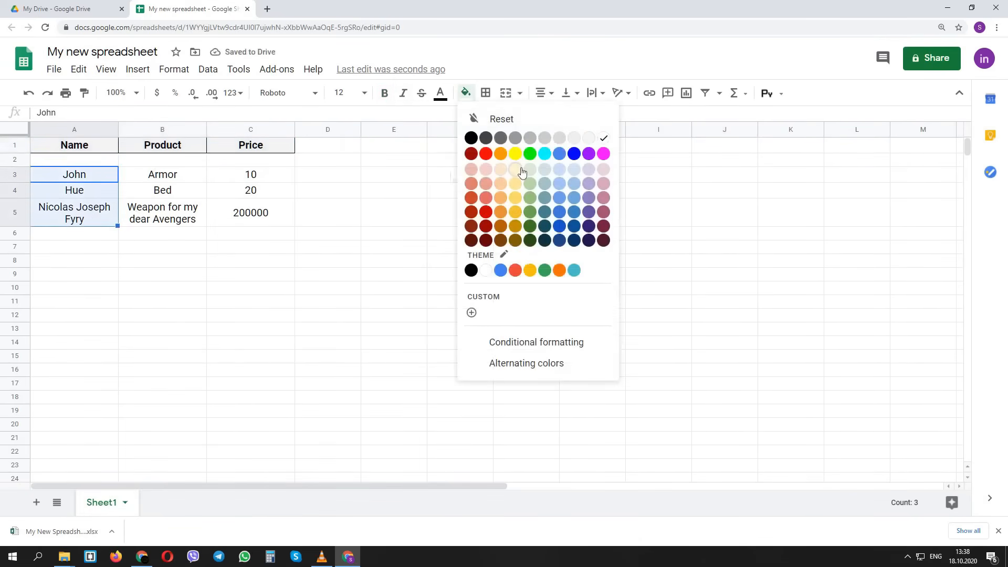
{"action": "left_click", "coordinate": [521, 171]}
{"action": "left_click_drag", "start_coordinate": [173, 177], "coordinate": [203, 221]}
{"action": "left_click", "coordinate": [465, 93]}
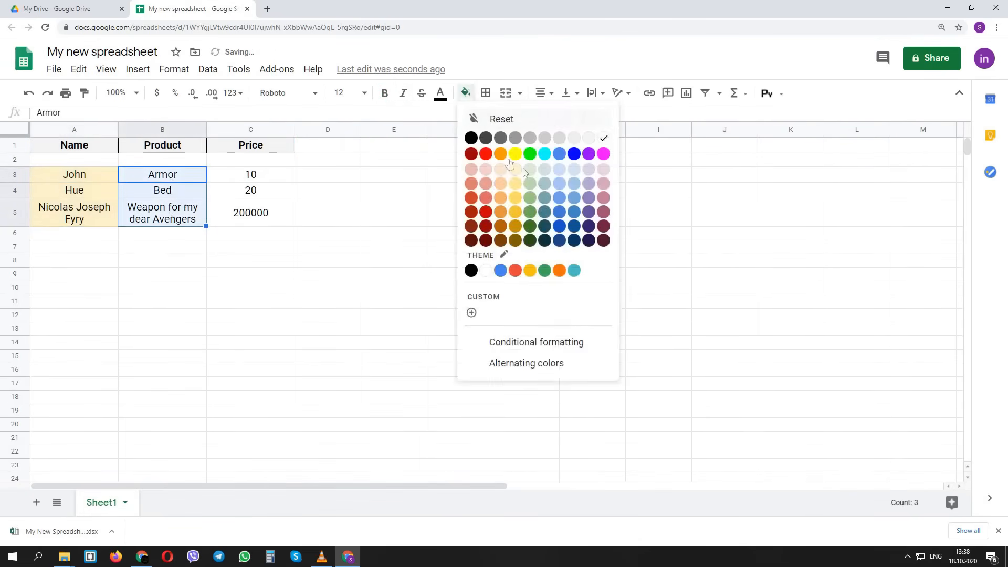
{"action": "left_click", "coordinate": [544, 169]}
Fill the price cells C3 to C5 with light blue.
{"action": "left_click_drag", "start_coordinate": [288, 174], "coordinate": [273, 215]}
{"action": "left_click", "coordinate": [465, 93]}
{"action": "left_click", "coordinate": [580, 173]}
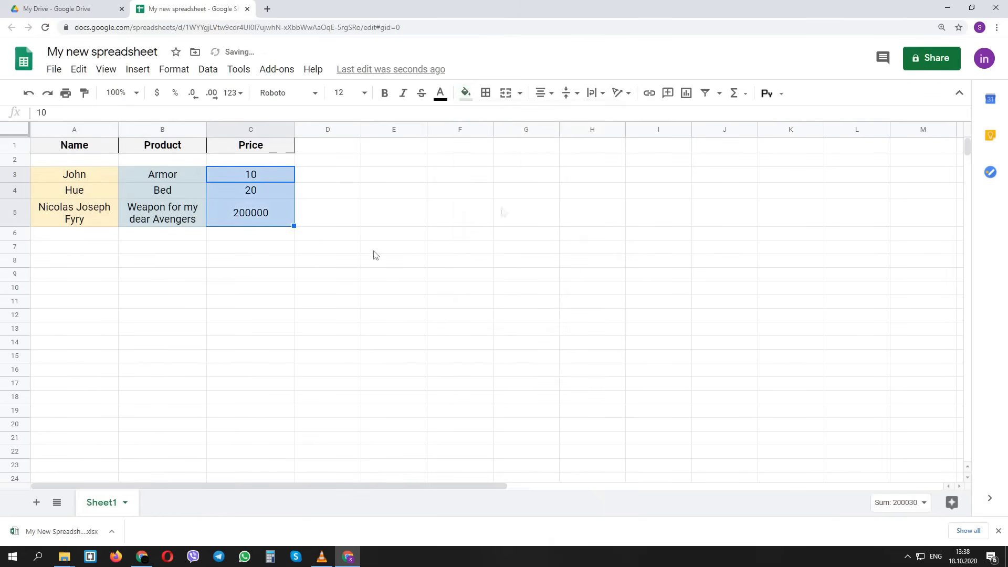
{"action": "left_click", "coordinate": [374, 251]}
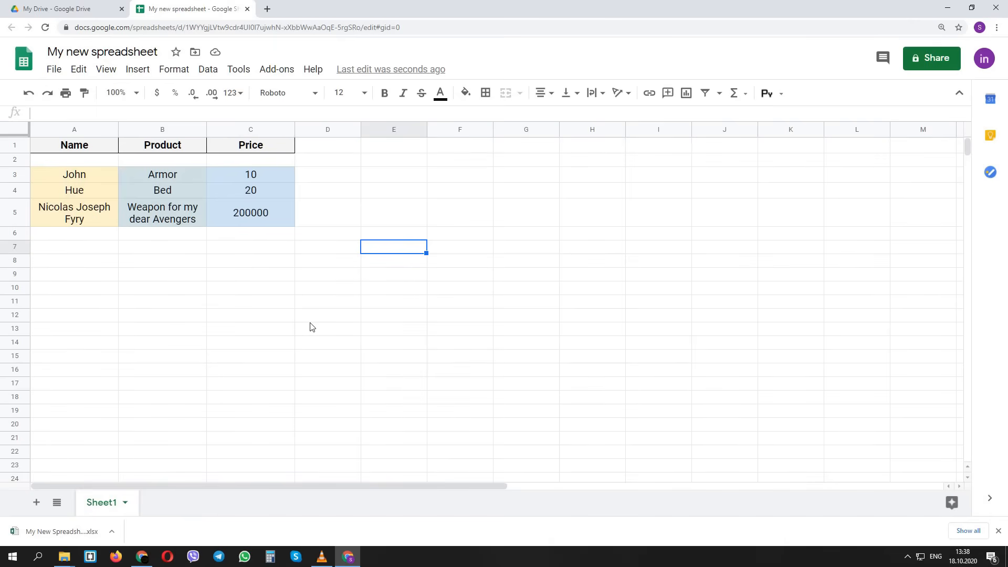
Merge the empty cells A2 to C2 into one cell.
{"action": "left_click_drag", "start_coordinate": [63, 160], "coordinate": [238, 162]}
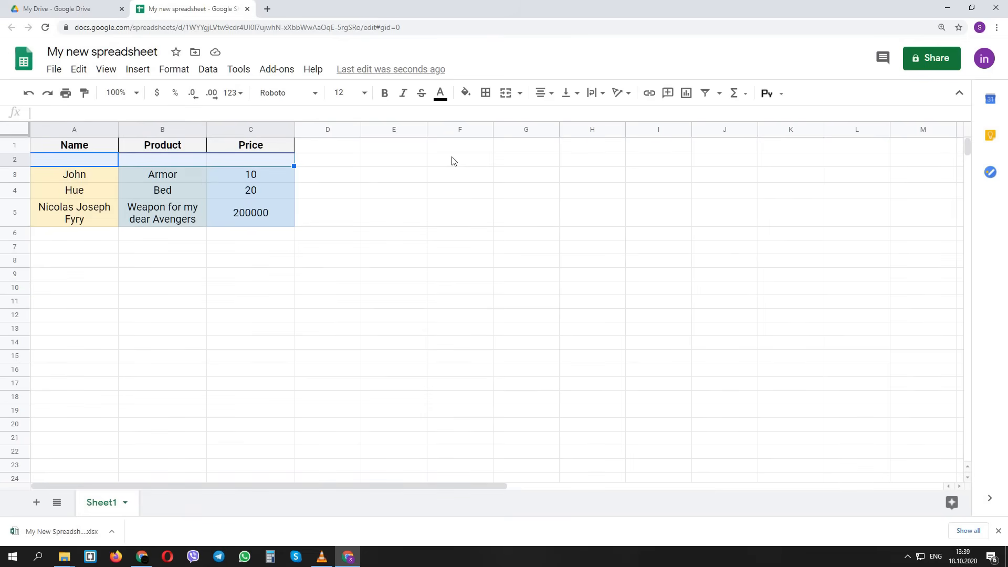
{"action": "left_click", "coordinate": [505, 93]}
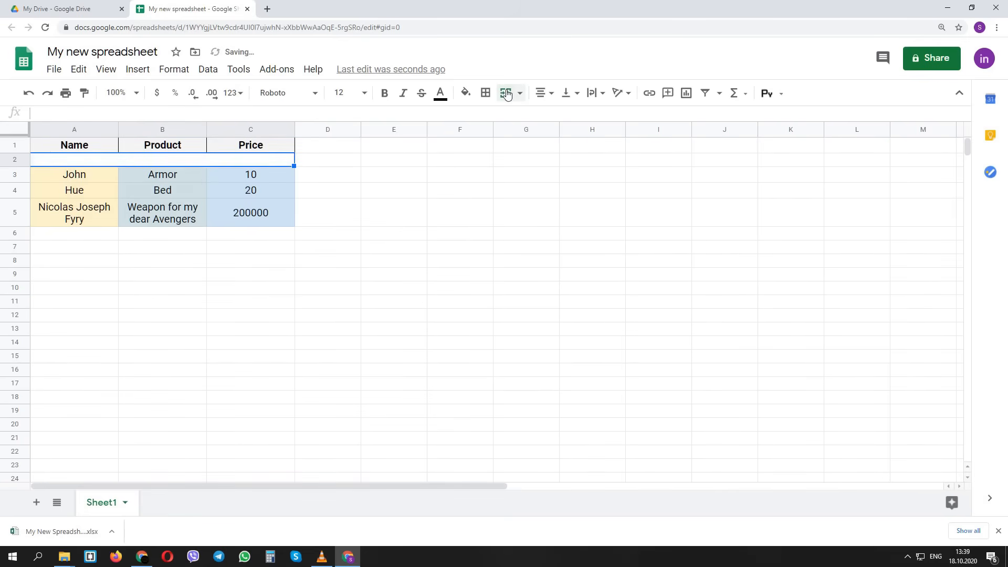
{"action": "left_click", "coordinate": [288, 277]}
Apply all borders to the whole table from A1 to C5.
{"action": "left_click_drag", "start_coordinate": [48, 146], "coordinate": [258, 216]}
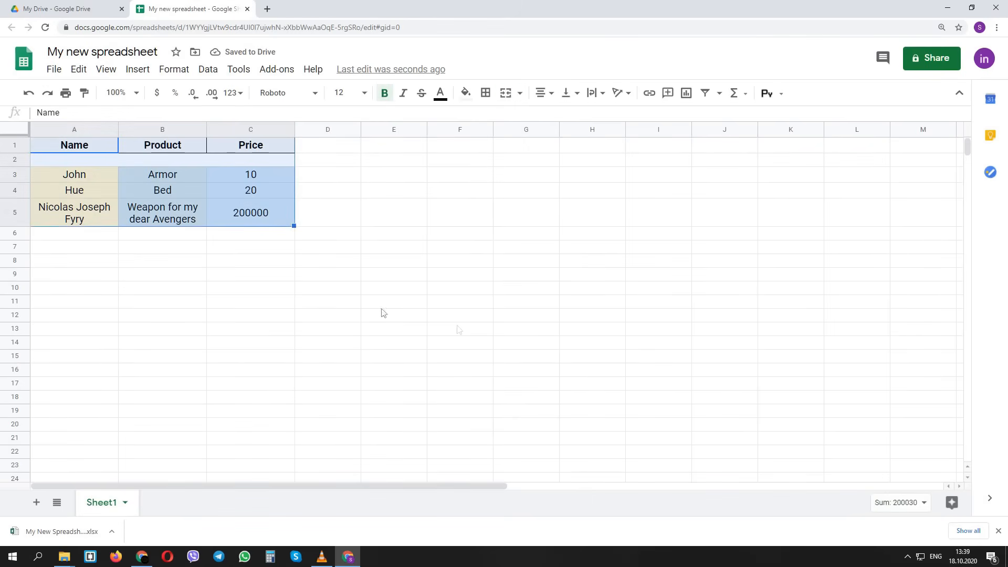
{"action": "left_click", "coordinate": [485, 93]}
{"action": "left_click", "coordinate": [490, 118]}
{"action": "left_click", "coordinate": [460, 274]}
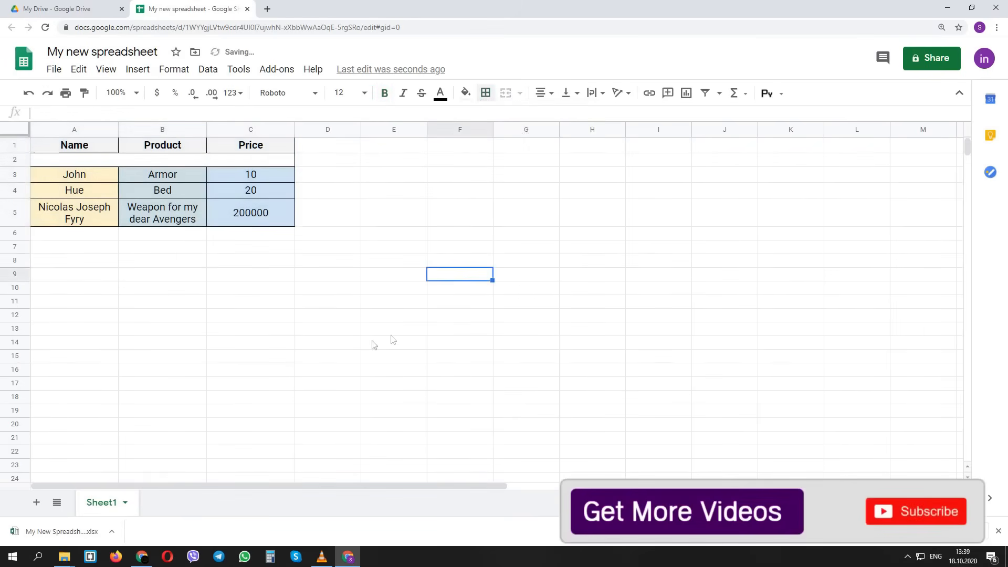